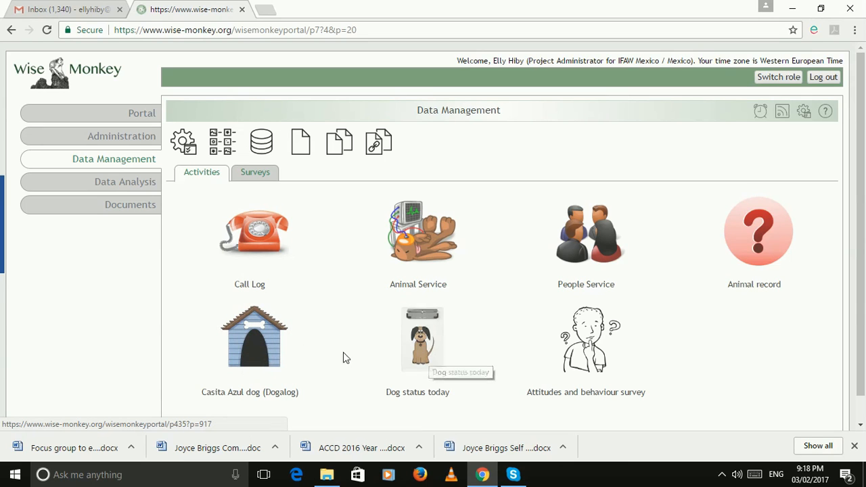
Open record CADog_201703_0005 from the Casita Azul dog (Dogalog) activity and review its location, owner and dog details
left_click(262, 344)
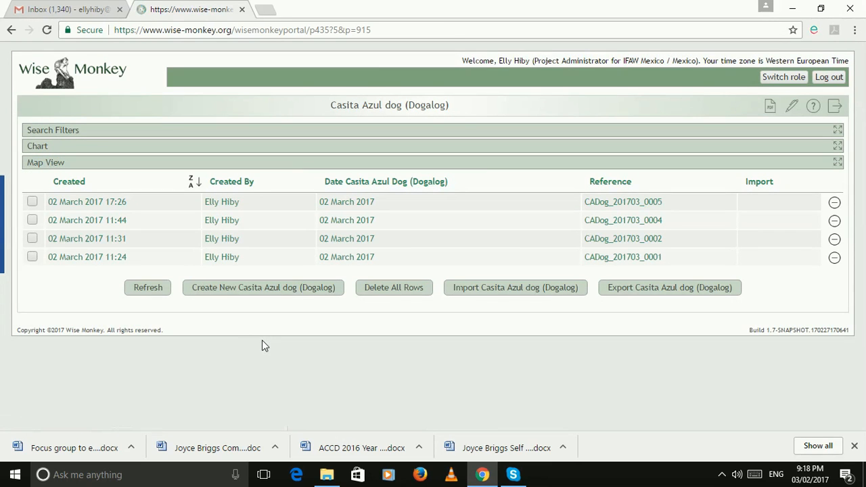
left_click(592, 203)
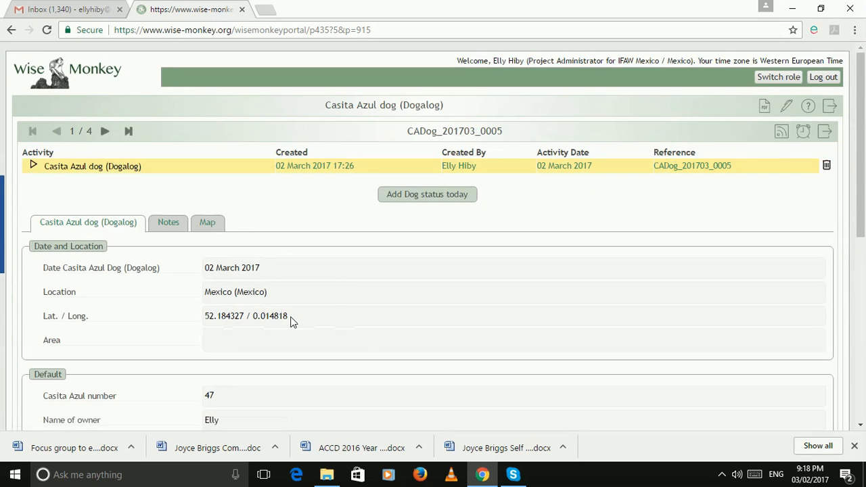
scroll(291, 321, "down", 3)
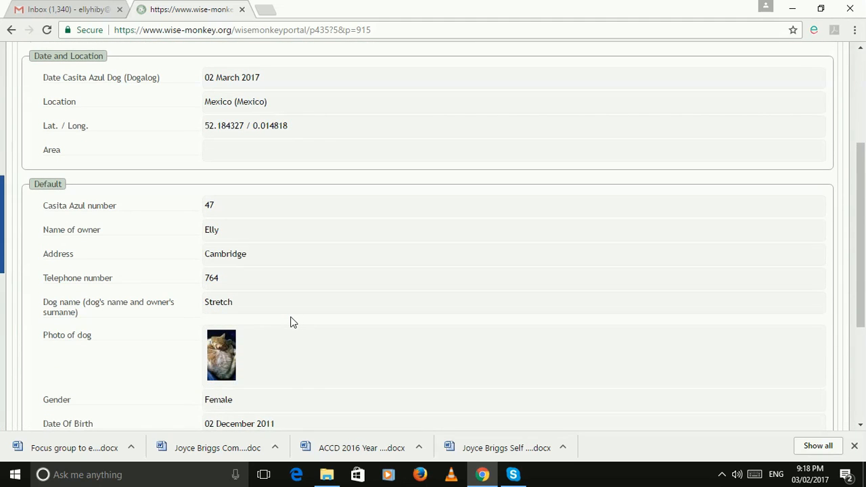
scroll(290, 322, "down", 2)
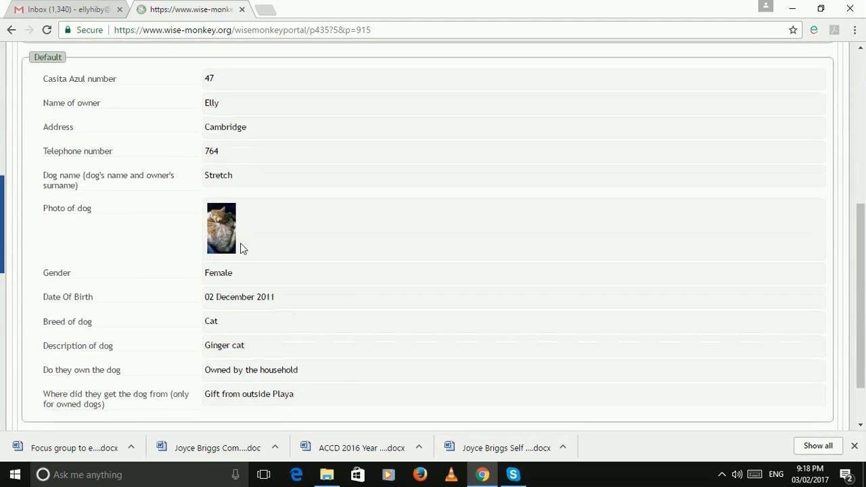
scroll(255, 150, "up", 3)
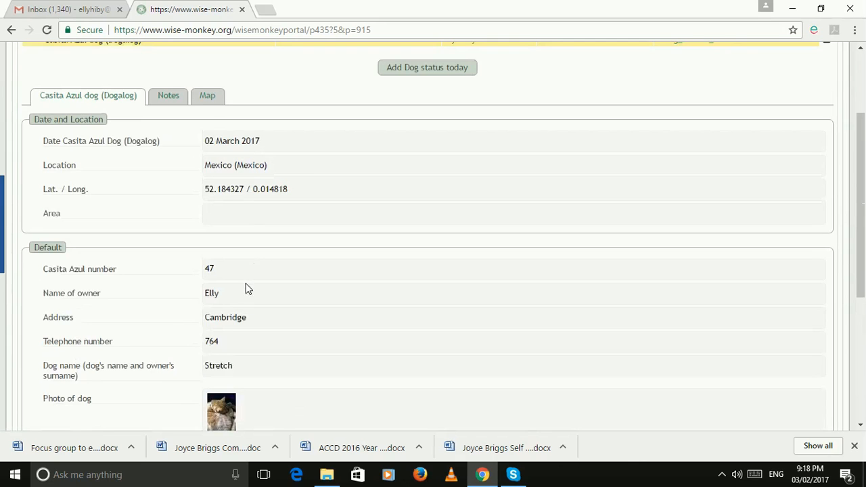
scroll(247, 289, "down", 2)
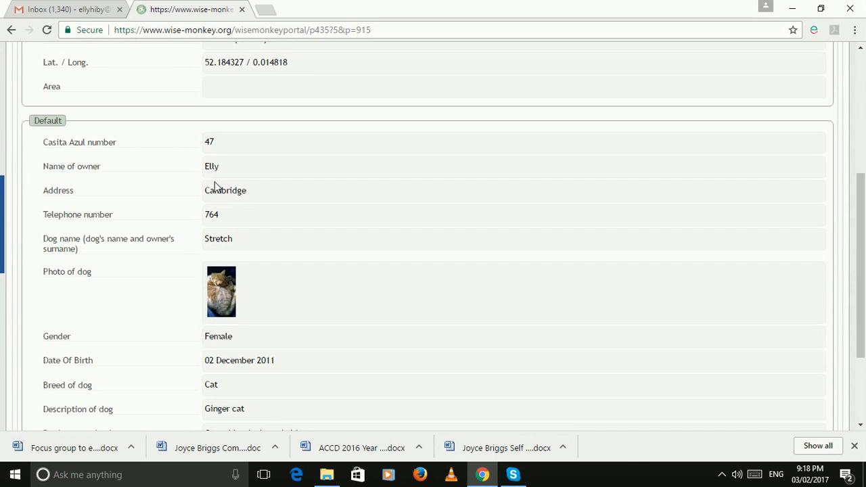
scroll(240, 257, "down", 1)
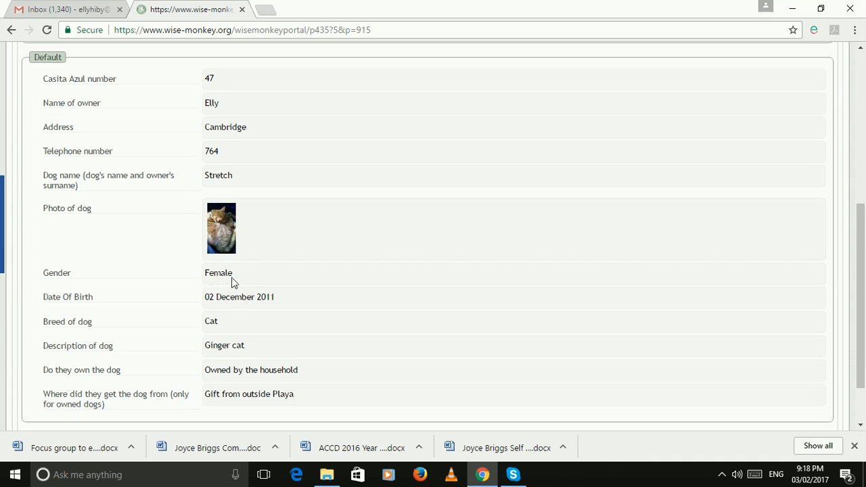
scroll(226, 357, "down", 1)
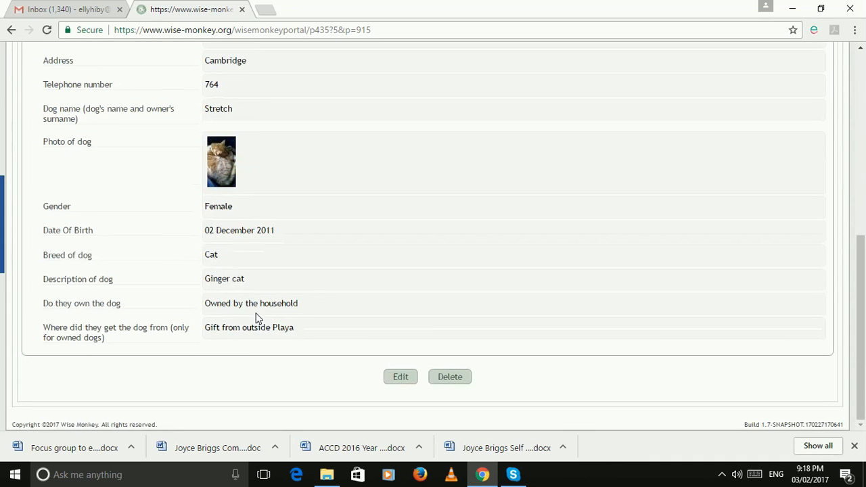
scroll(276, 234, "up", 4)
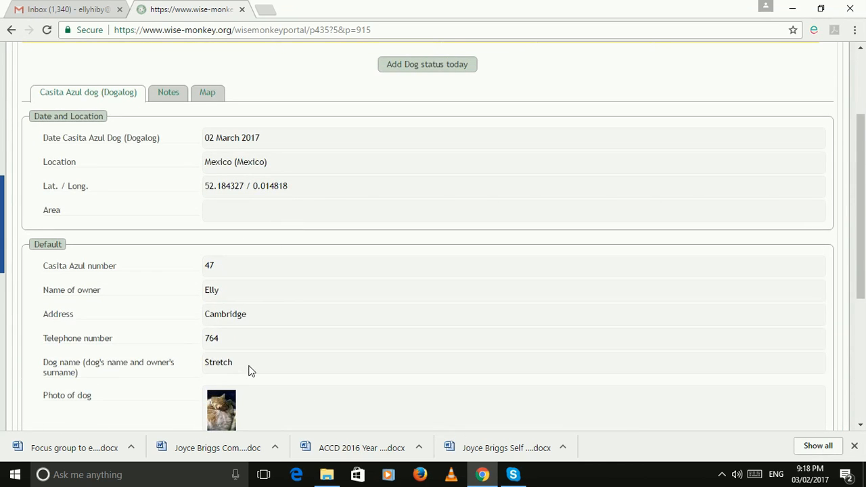
scroll(248, 369, "up", 2)
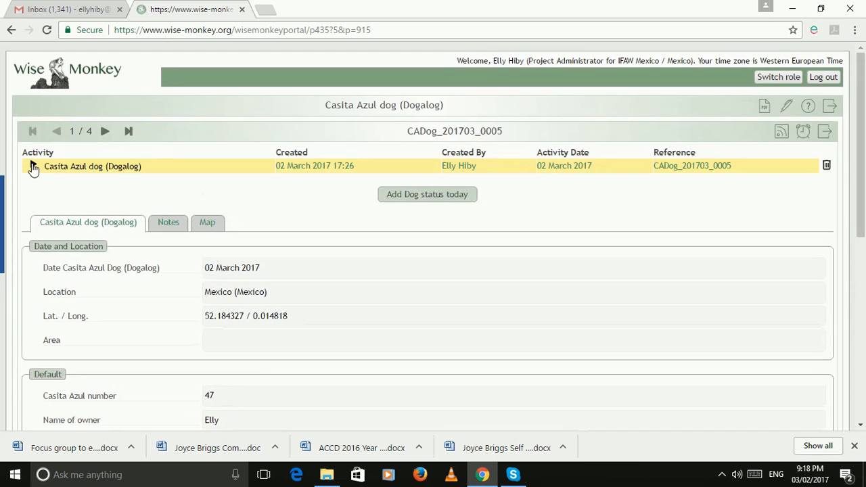
Expand the Casita Azul dog record and review the answers in its linked Dog status today entry
left_click(31, 166)
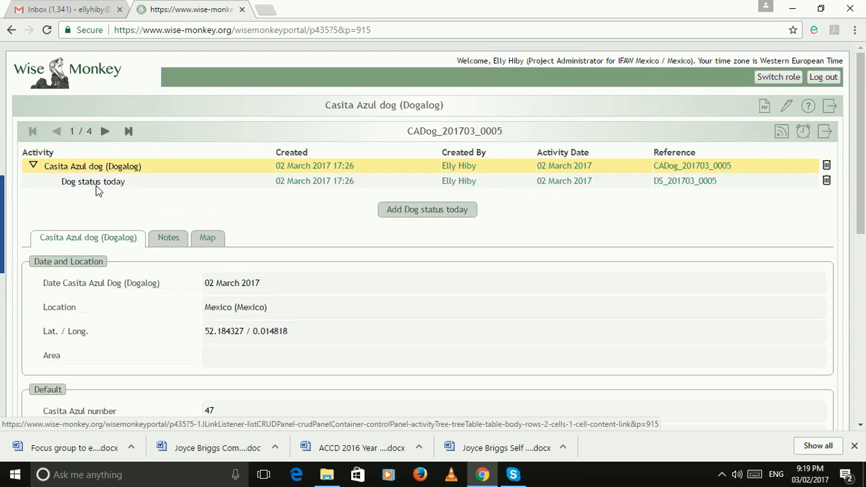
left_click(706, 184)
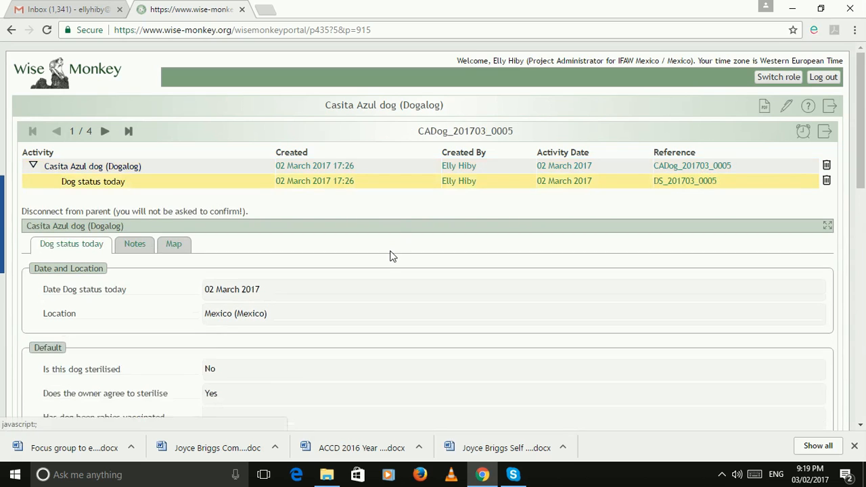
scroll(390, 255, "down", 4)
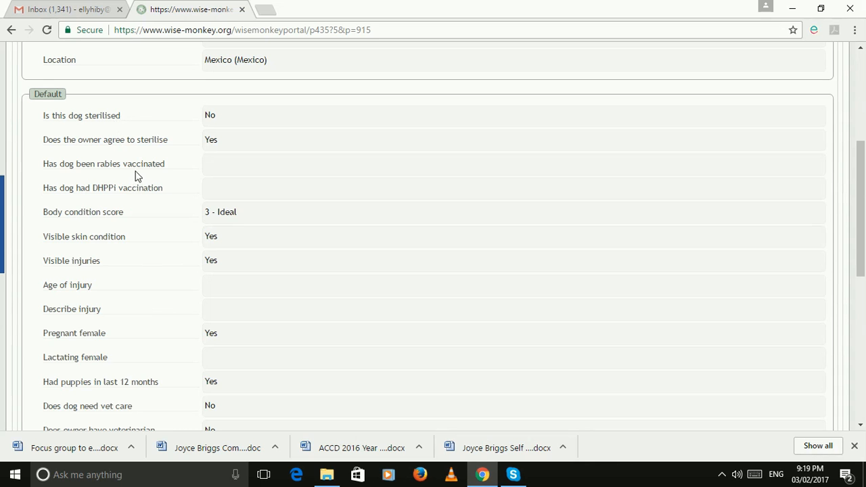
scroll(145, 236, "down", 3)
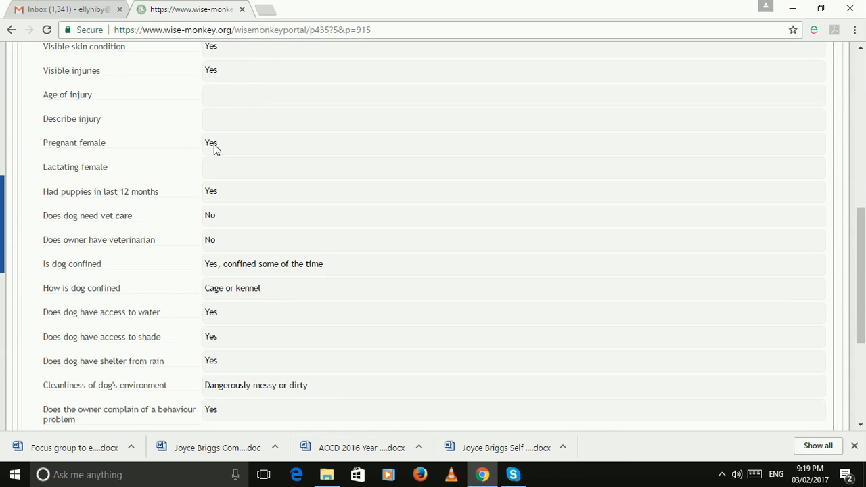
scroll(229, 305, "down", 3)
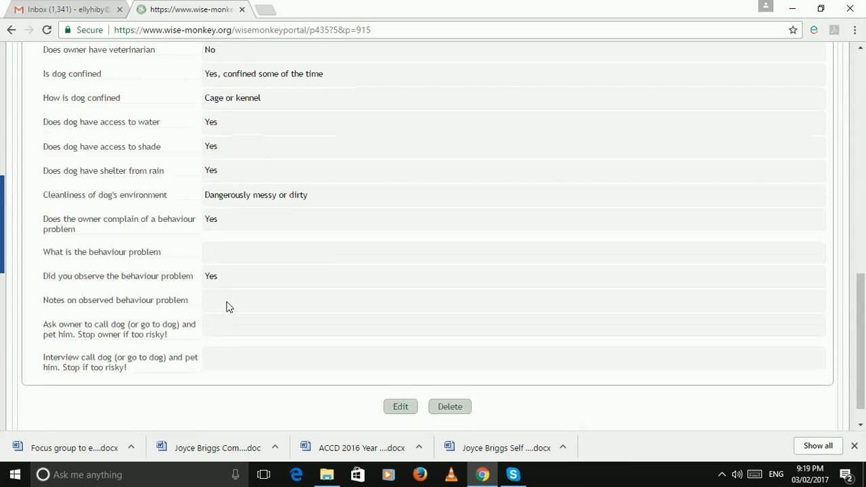
scroll(254, 246, "up", 7)
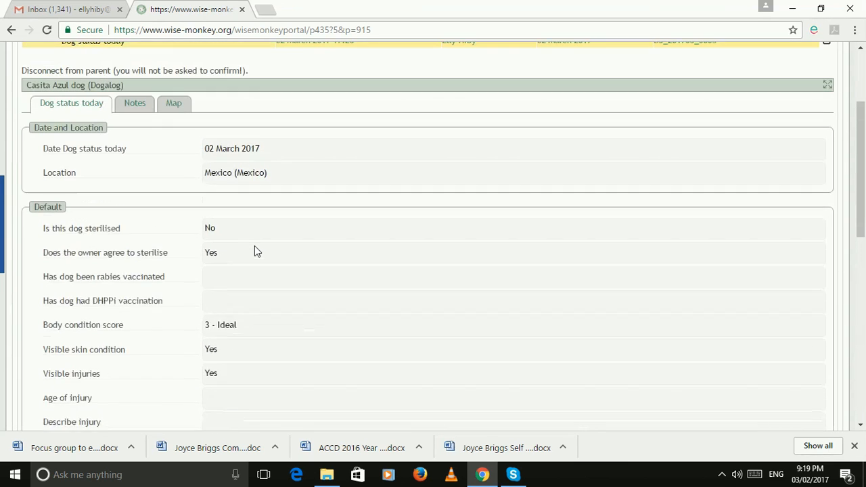
scroll(255, 245, "up", 2)
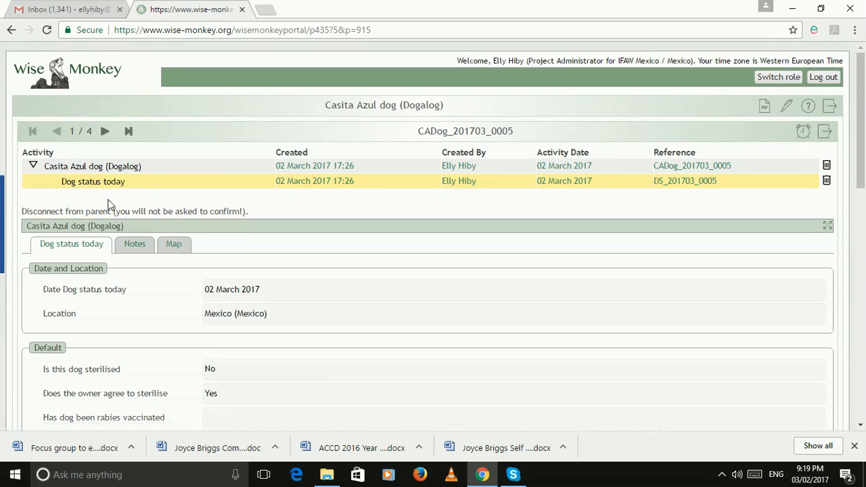
left_click(113, 166)
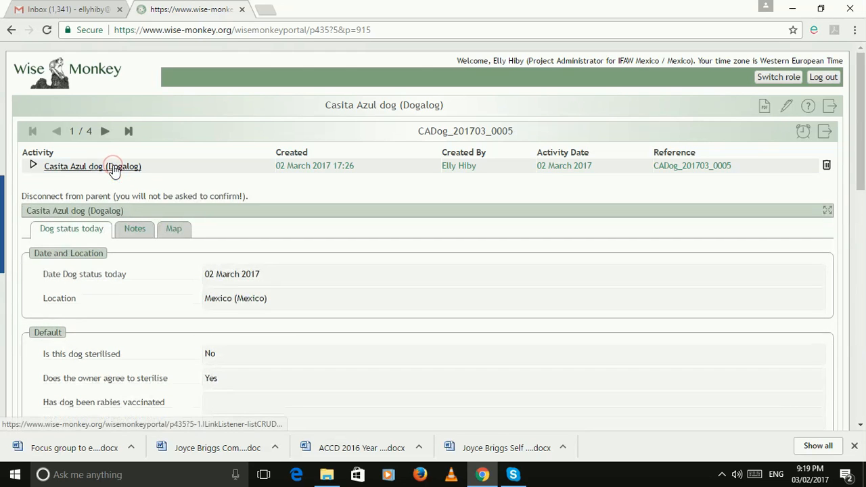
scroll(262, 303, "down", 5)
scroll(262, 303, "down", 2)
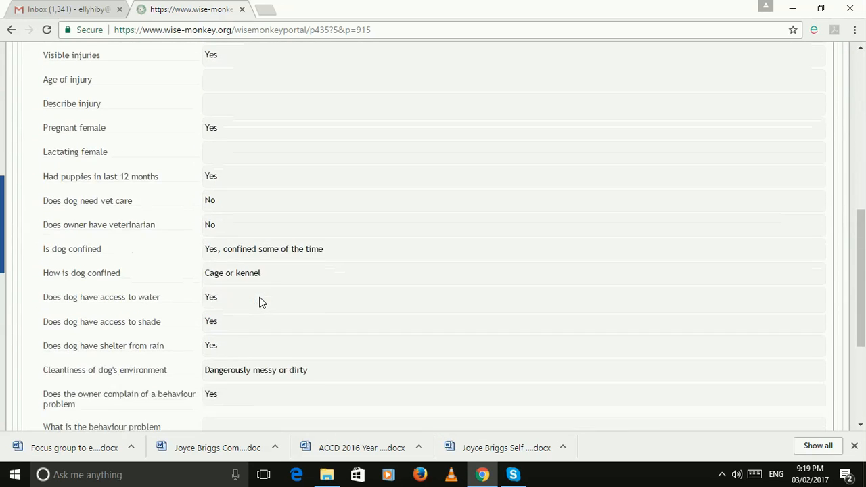
scroll(325, 264, "down", 3)
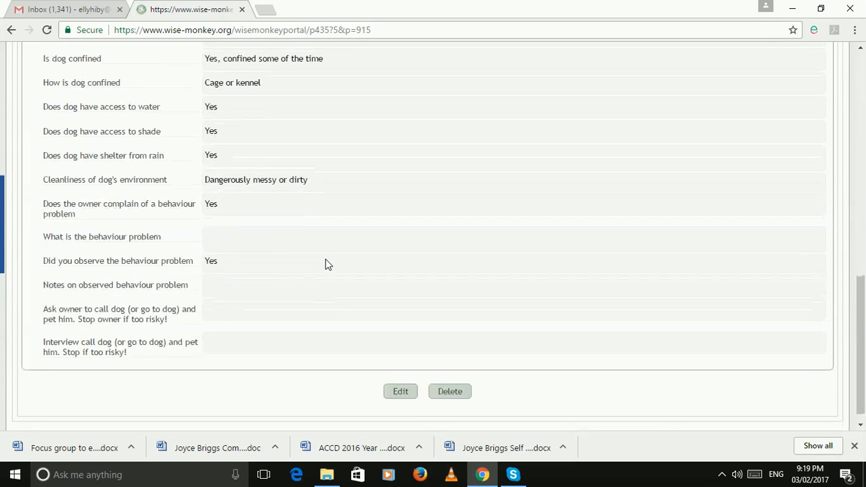
scroll(325, 264, "up", 2)
scroll(325, 264, "up", 5)
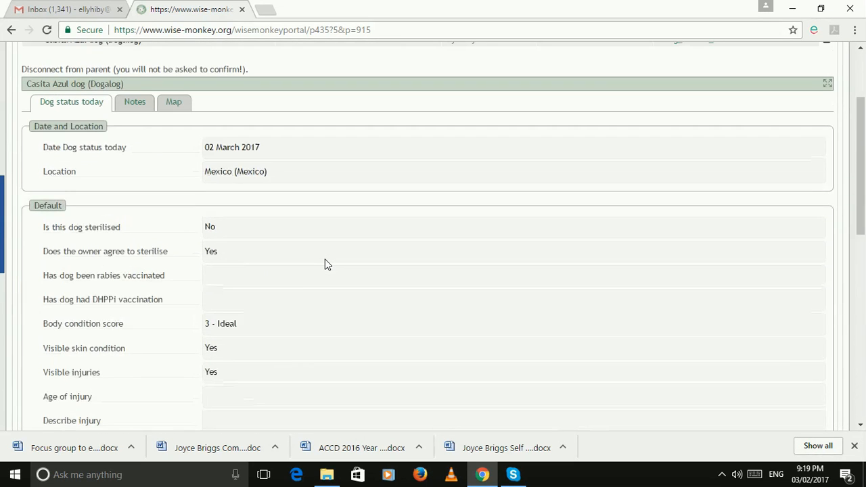
scroll(325, 264, "up", 3)
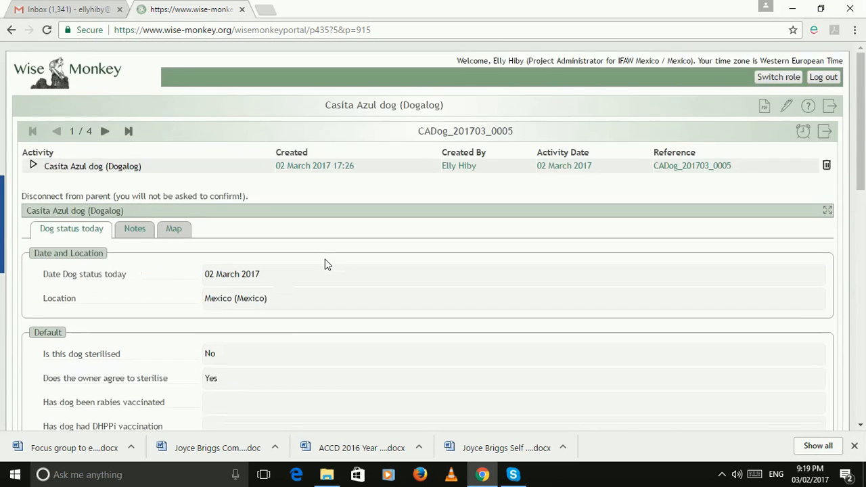
left_click(112, 167)
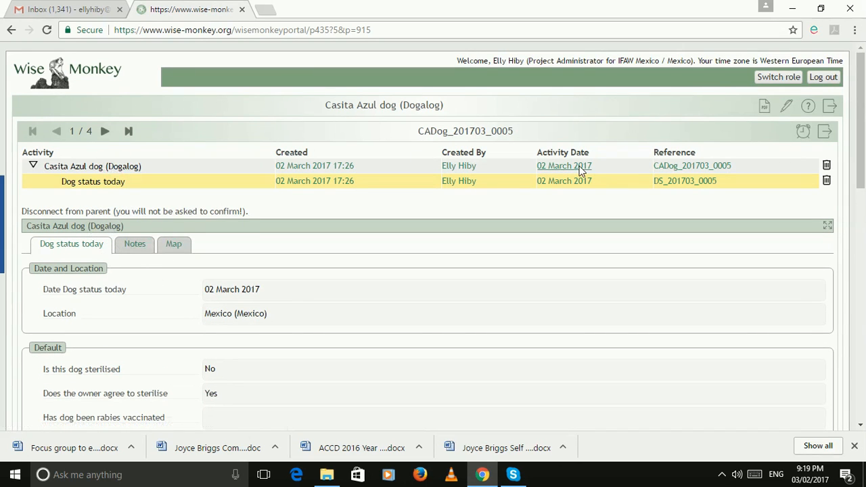
Return to the parent record CADog_201703_0005 and review the owner and dog details
left_click(702, 169)
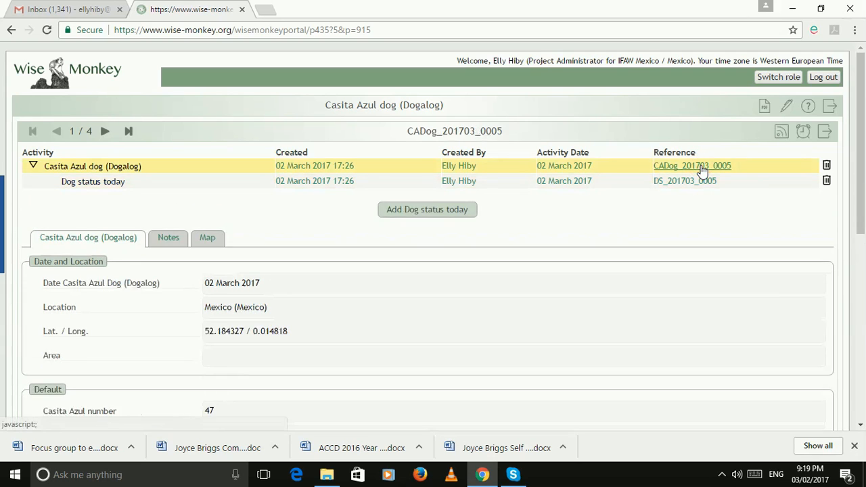
scroll(202, 316, "down", 6)
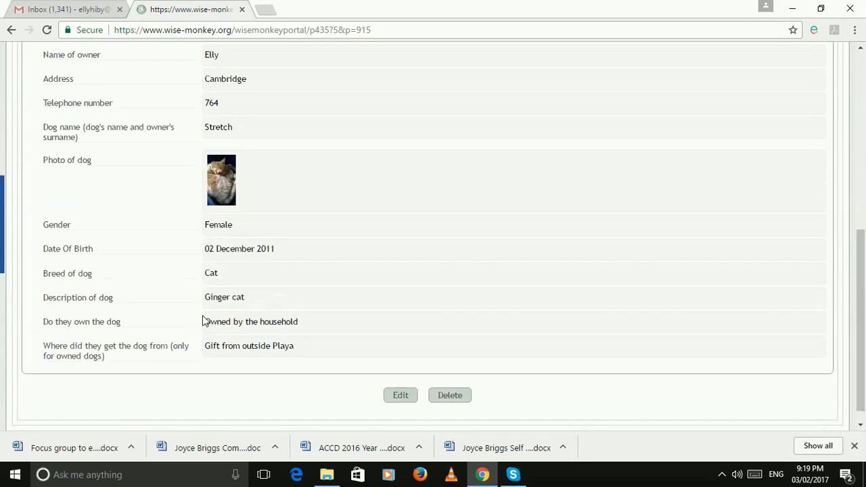
scroll(238, 190, "up", 2)
scroll(238, 194, "down", 3)
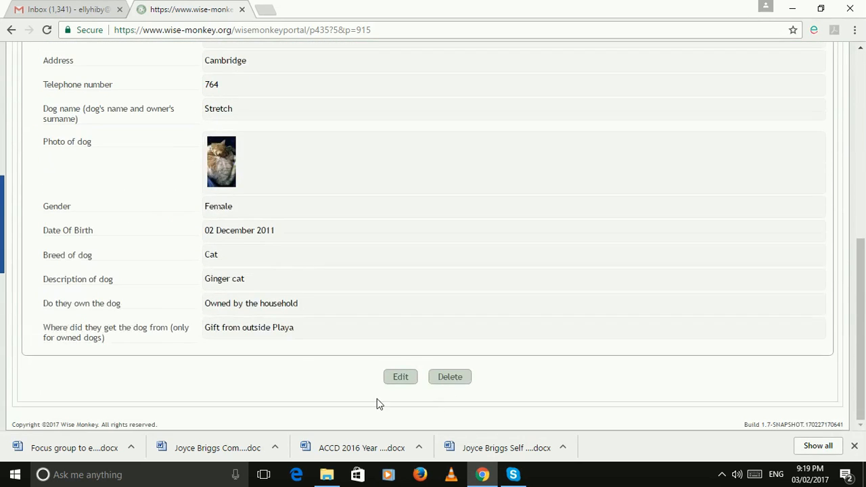
scroll(278, 201, "up", 2)
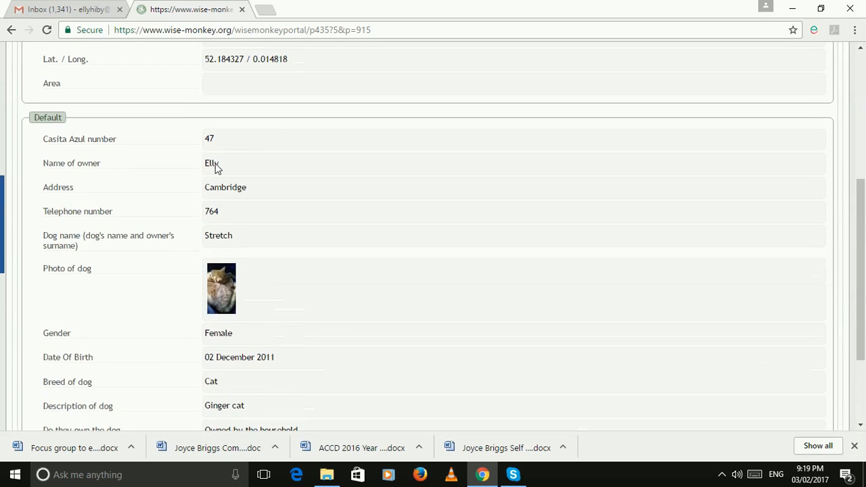
scroll(356, 316, "down", 2)
Edit the Casita Azul dog record, replace the owner's telephone number with a new one, and save the change
left_click(404, 381)
scroll(318, 353, "down", 3)
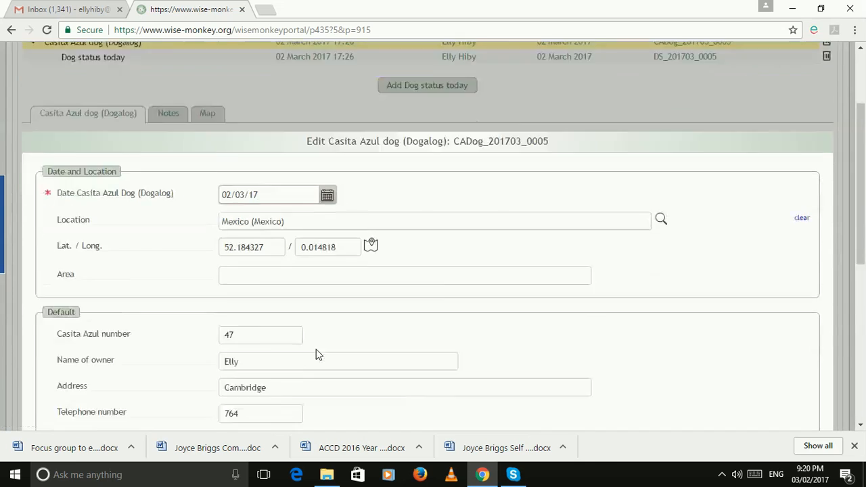
double_click(248, 263)
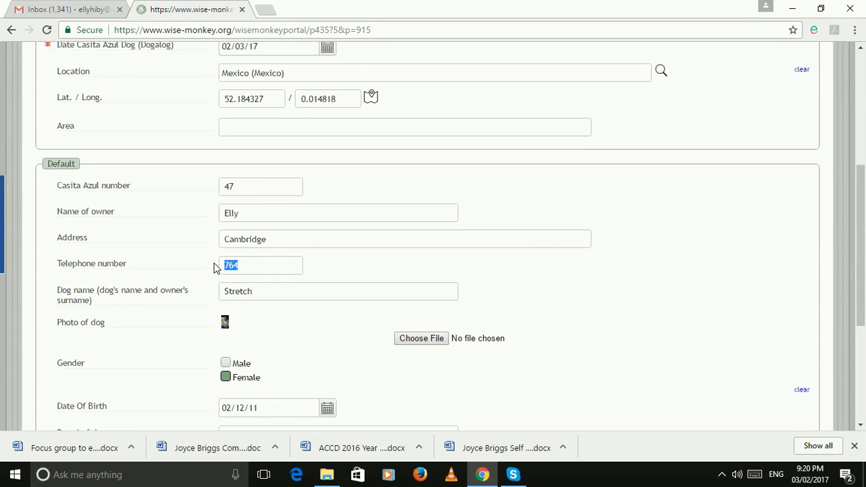
type("00974565")
scroll(479, 261, "down", 3)
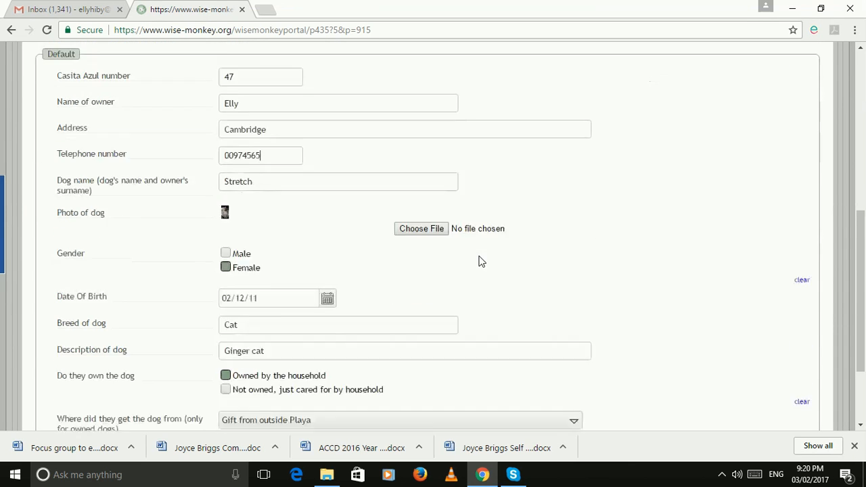
left_click(459, 366)
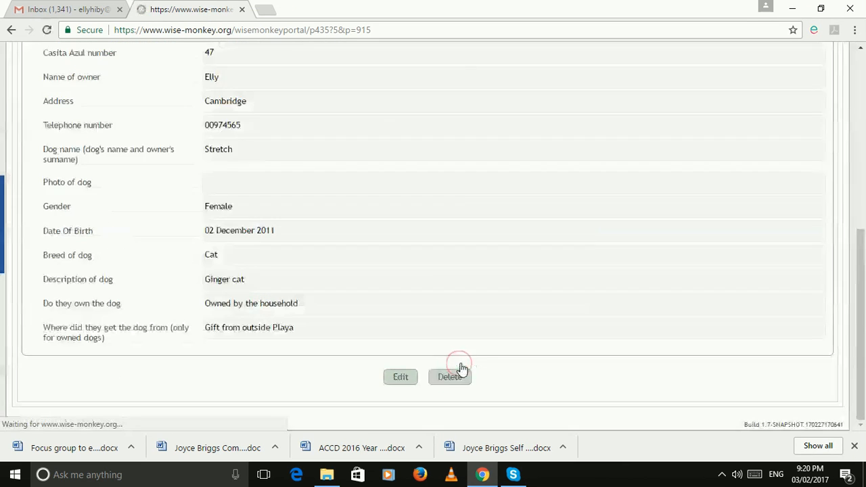
scroll(243, 207, "up", 2)
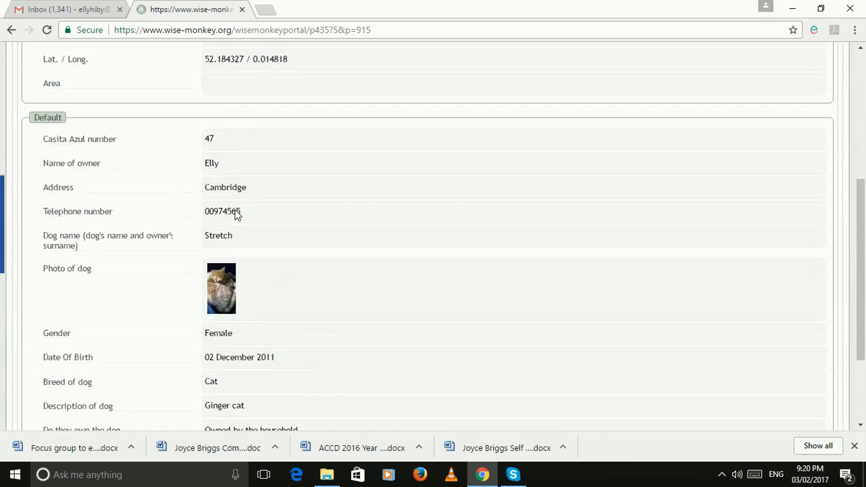
Add a new Dog status today entry to the record, marking Yes for owner agreement to sterilise and for rabies vaccination
scroll(302, 249, "up", 4)
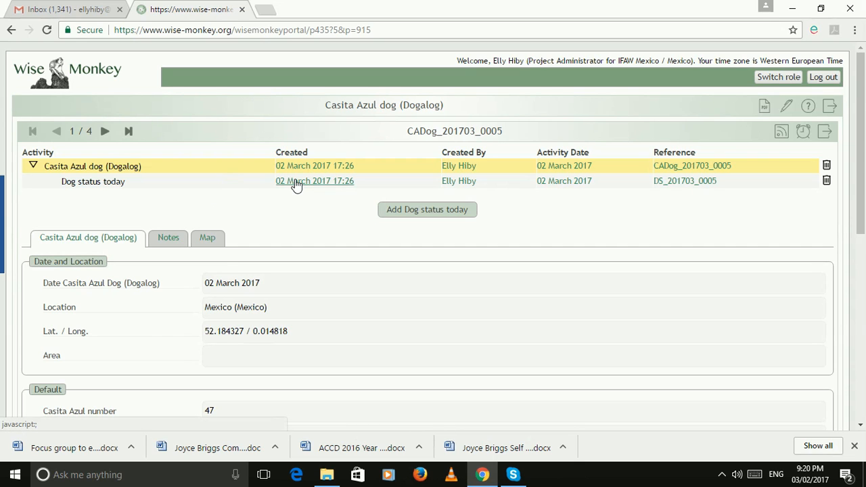
left_click(427, 213)
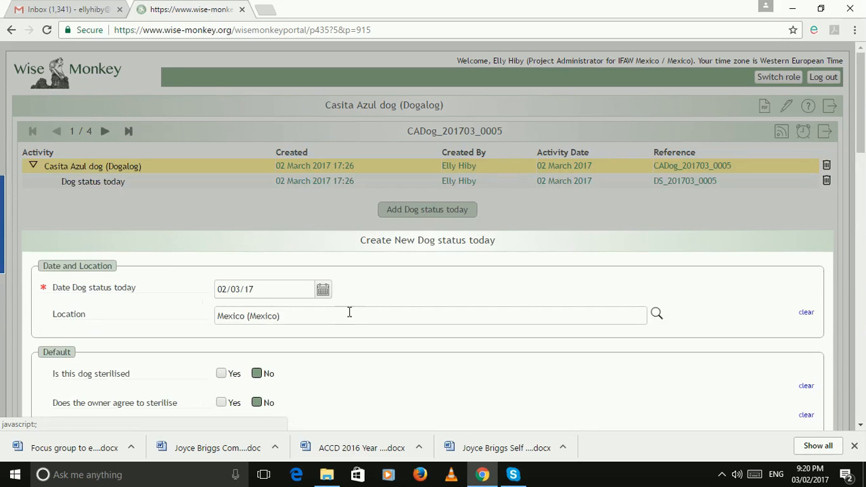
scroll(352, 311, "down", 4)
scroll(475, 327, "up", 2)
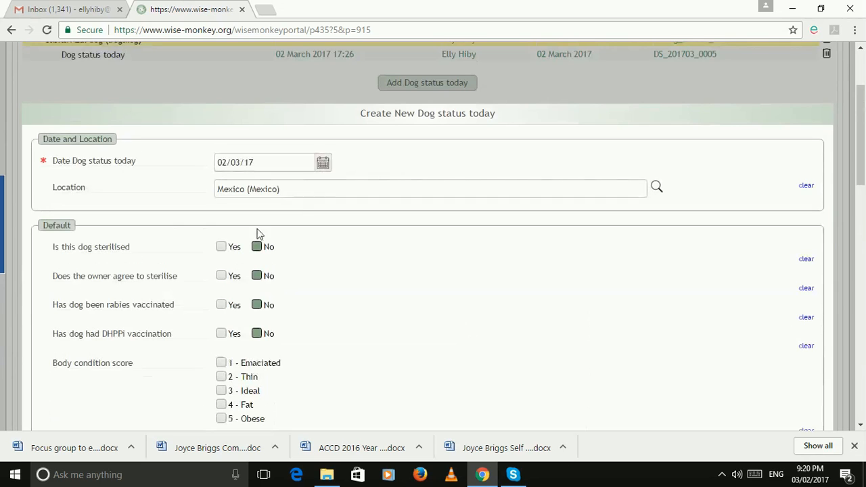
scroll(277, 289, "down", 2)
left_click(221, 148)
left_click(221, 177)
Set the date of last rabies vaccination to 18/01/17
left_click(224, 208)
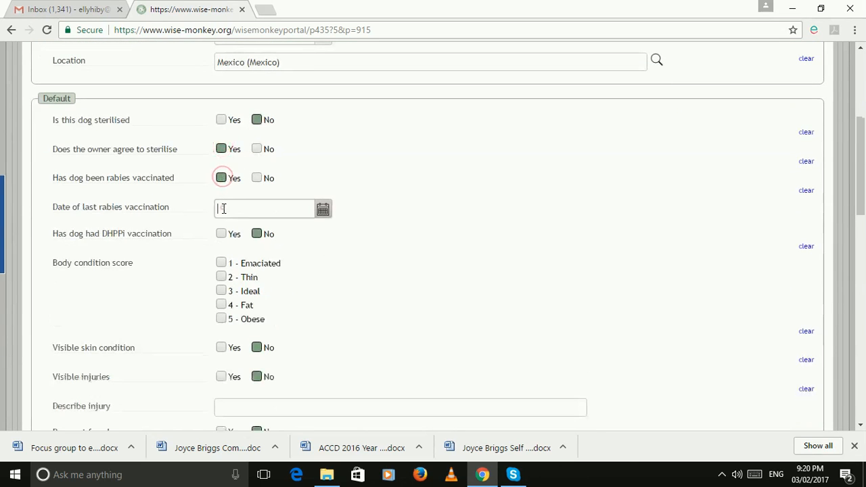
left_click(324, 210)
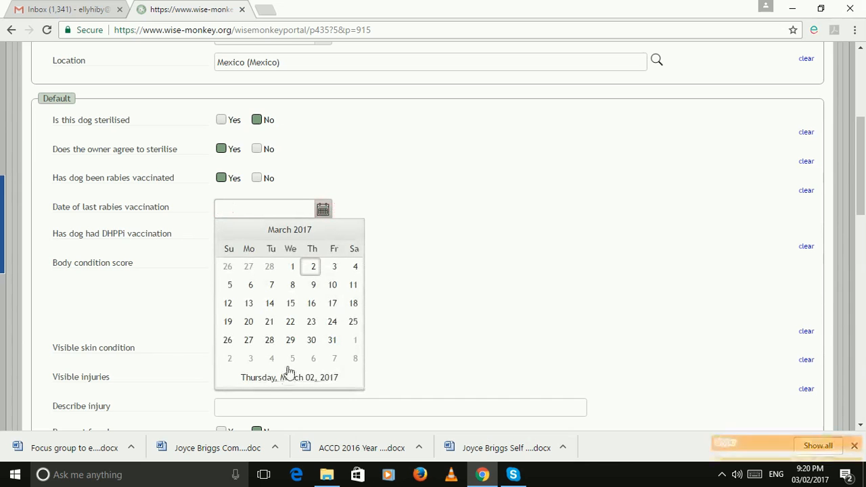
left_click(290, 231)
left_click(235, 263)
left_click(290, 322)
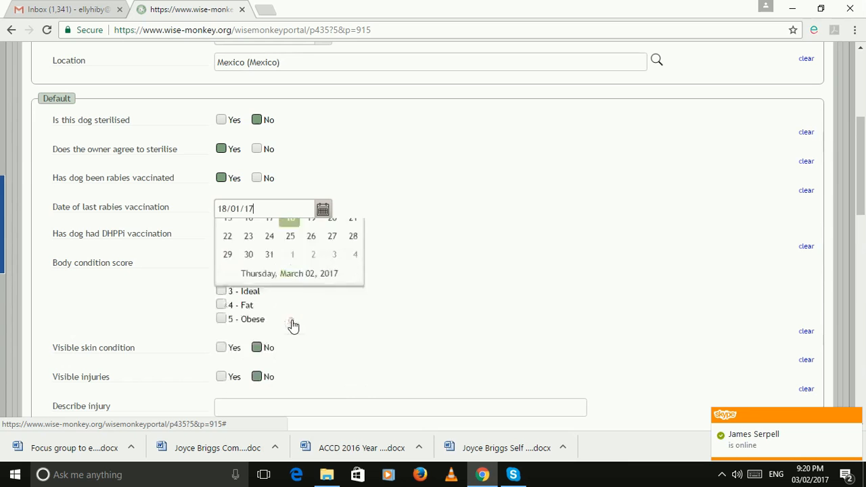
Set body condition score to 2 - Thin and vet care need to Yes, Urgent, and save the new status entry
left_click(221, 278)
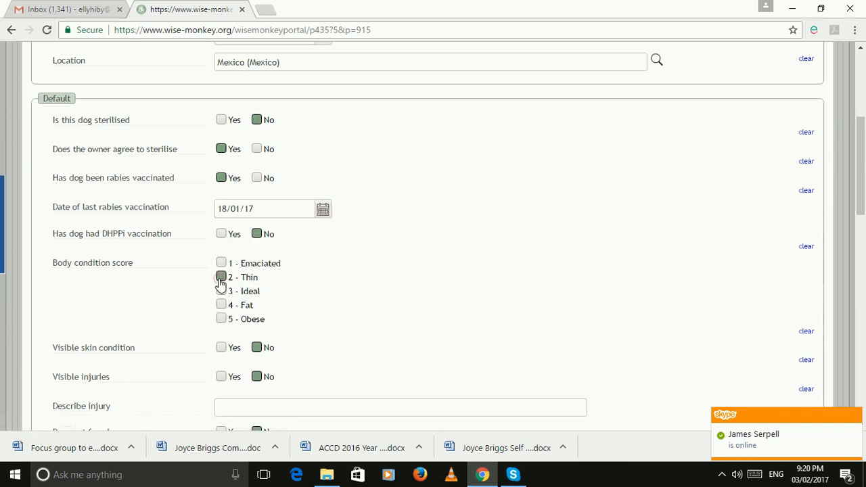
scroll(226, 331, "down", 3)
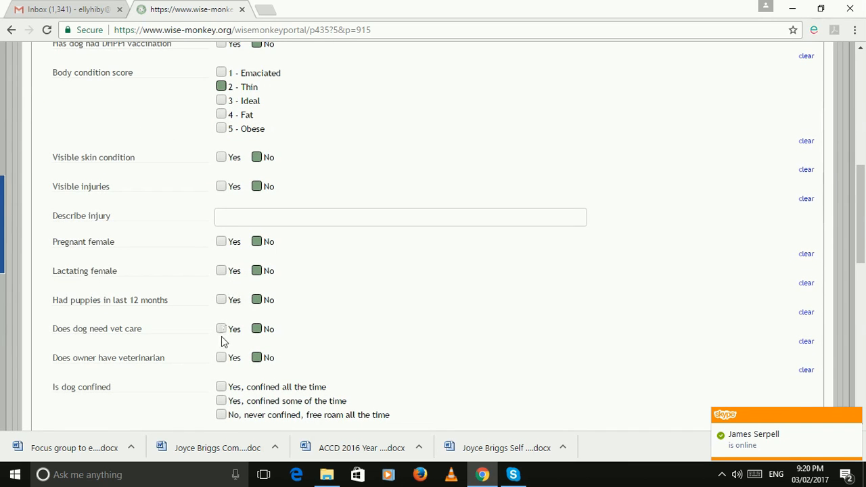
scroll(221, 324, "down", 1)
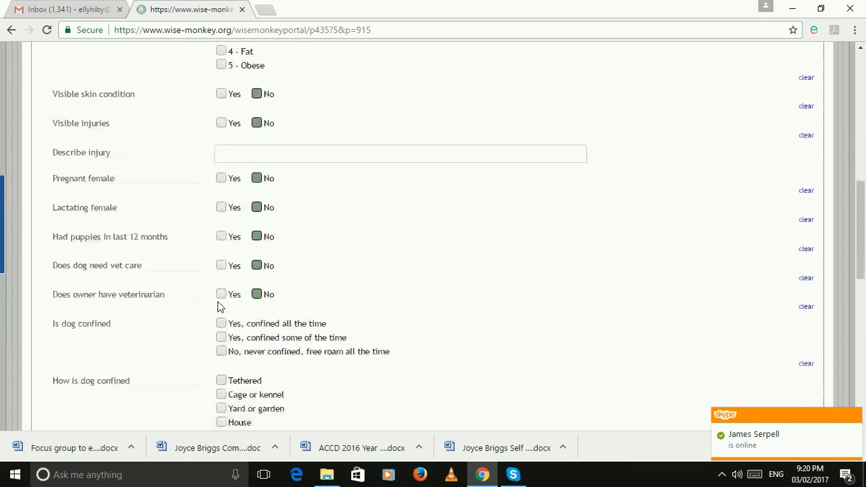
left_click(221, 266)
scroll(265, 327, "down", 1)
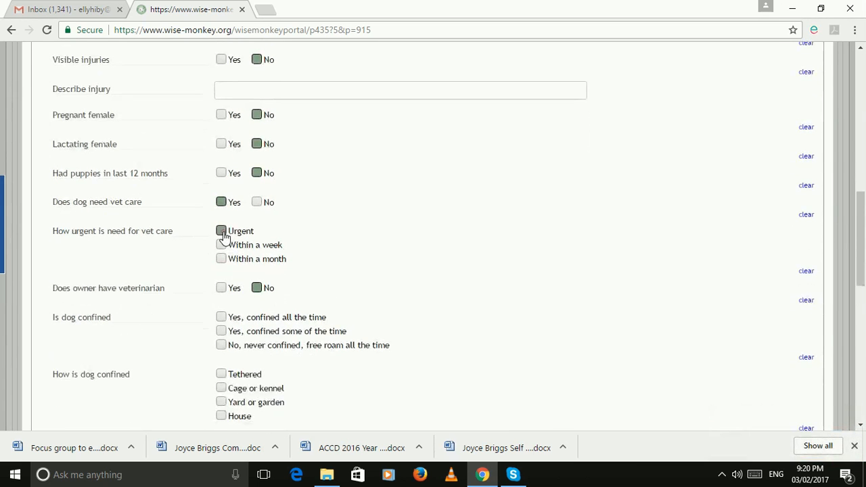
left_click(221, 231)
scroll(304, 304, "down", 8)
left_click(454, 365)
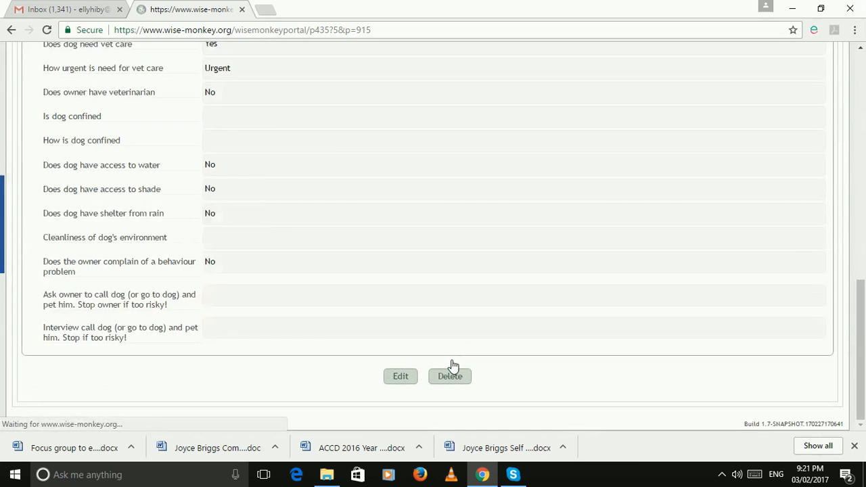
scroll(379, 304, "up", 10)
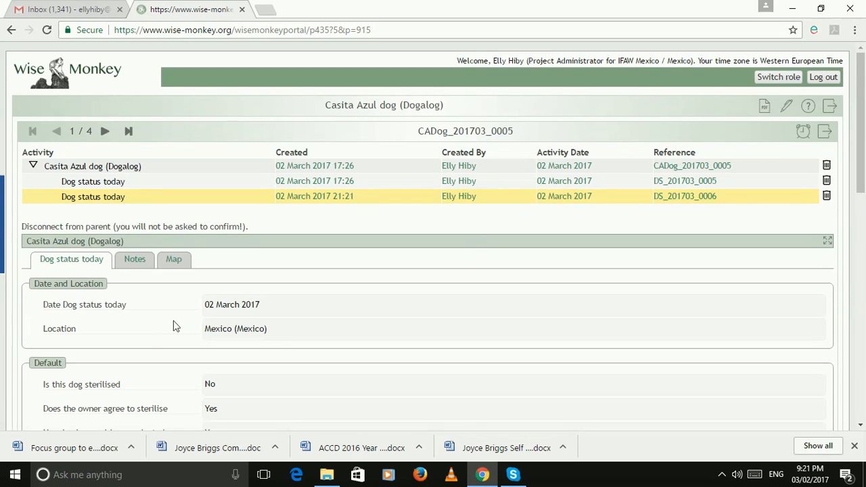
Export the Dog status today activity records as an MS Excel file with parents included
left_click(829, 106)
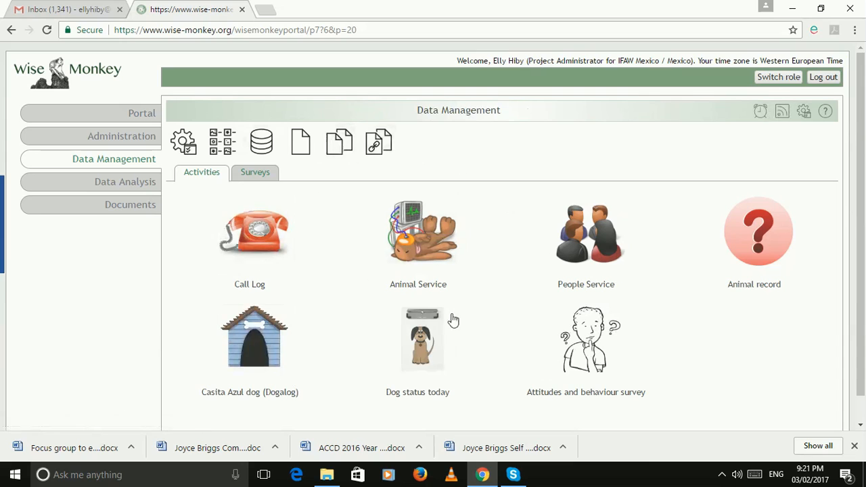
left_click(419, 346)
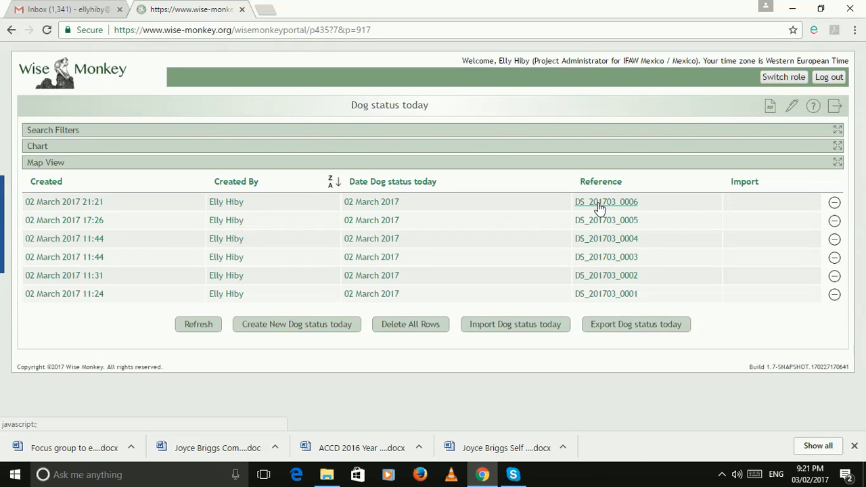
left_click(650, 333)
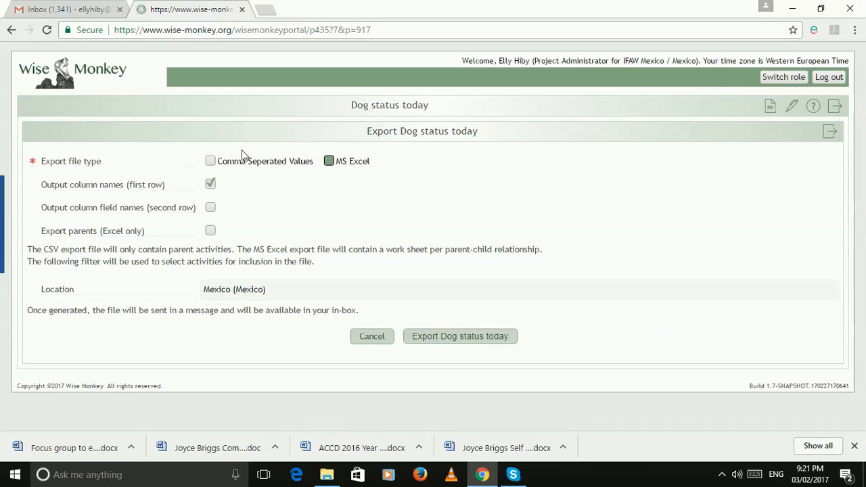
left_click(329, 163)
left_click(208, 230)
left_click(465, 339)
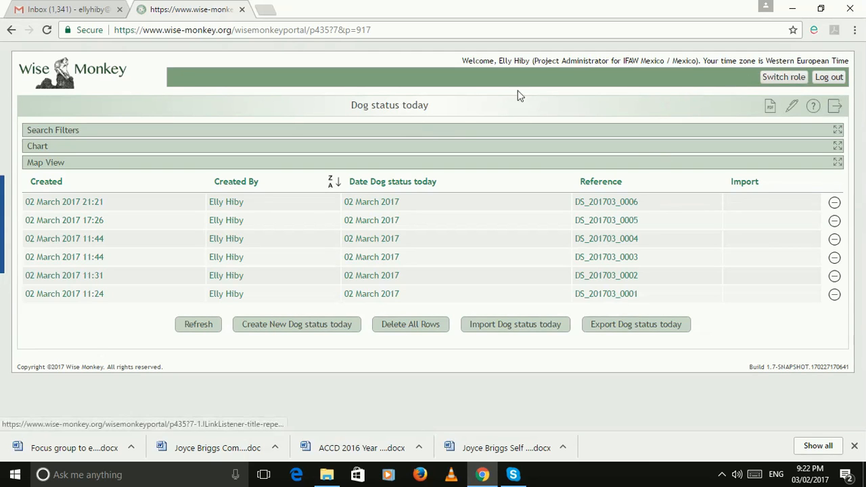
Download the newest Activity Excel File for Dog status today from the messages, open it in Excel and enable editing
left_click(836, 107)
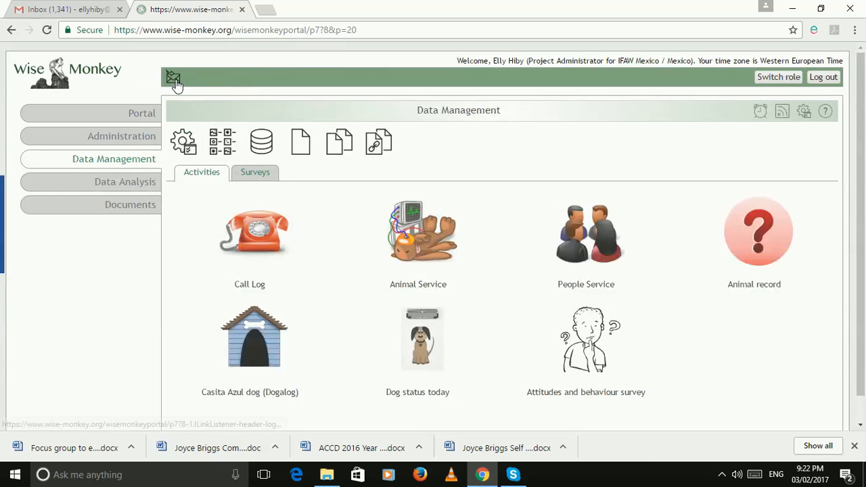
left_click(174, 80)
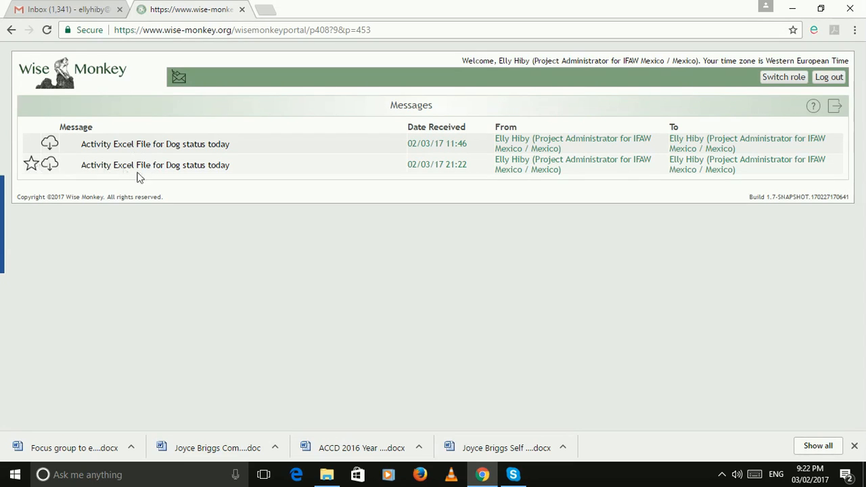
left_click(525, 165)
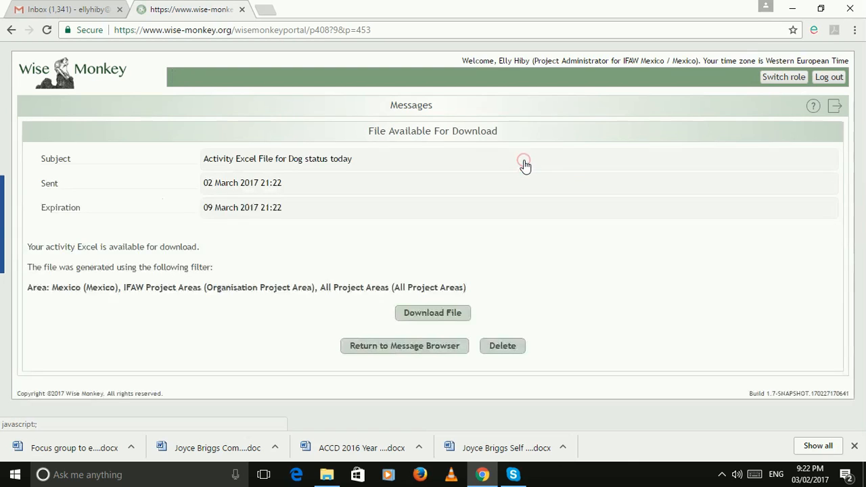
left_click(455, 315)
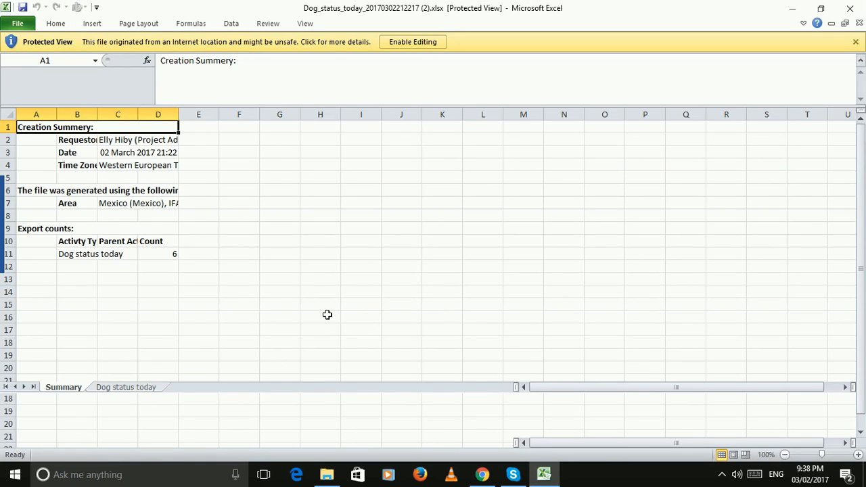
left_click(414, 42)
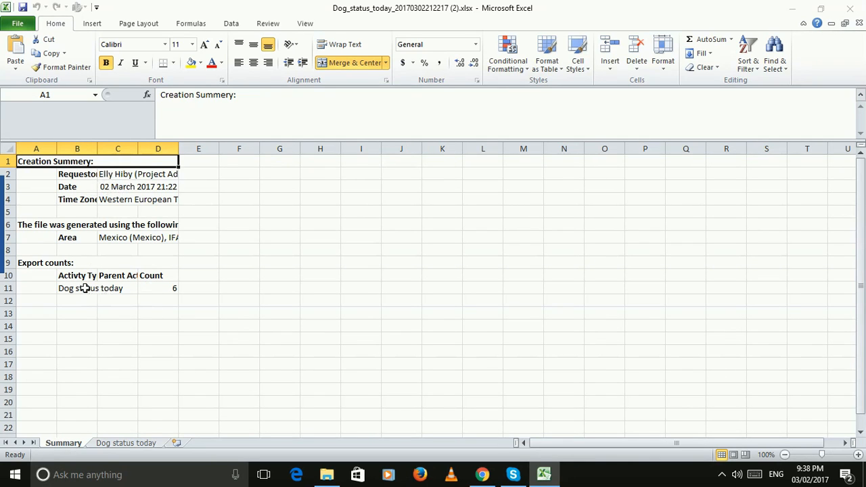
Check the summary's export count and widen the Created, Date Dog status today and Date of last rabies vaccination columns on the Dog status today sheet
left_click(168, 289)
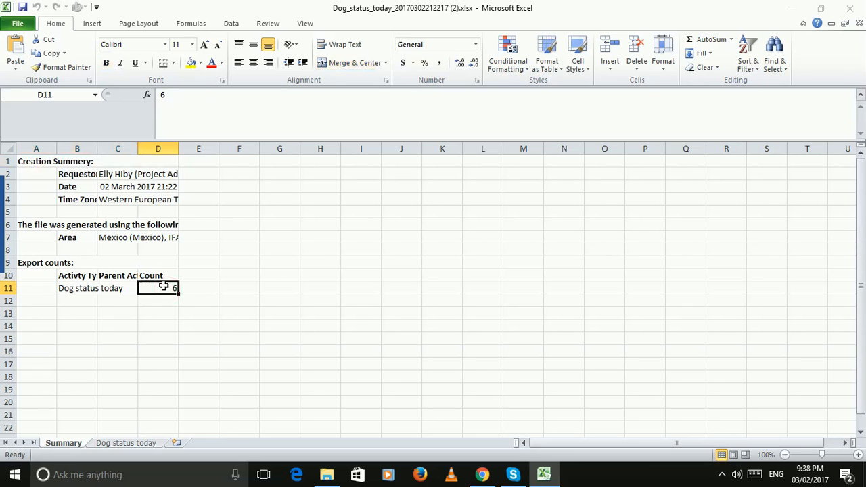
left_click(150, 443)
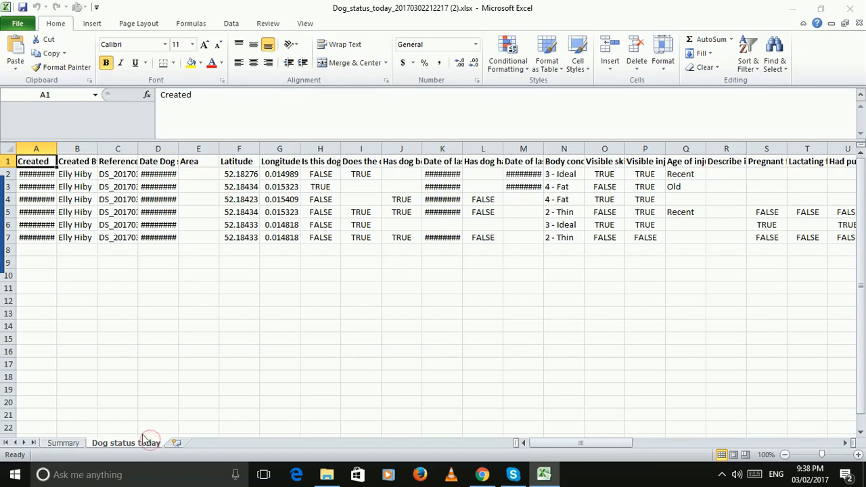
left_click_drag(58, 146, 98, 151)
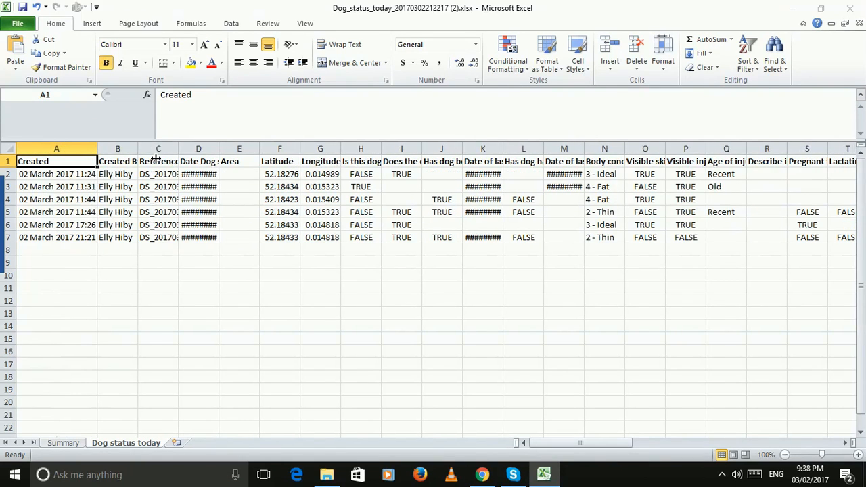
left_click_drag(219, 150, 249, 150)
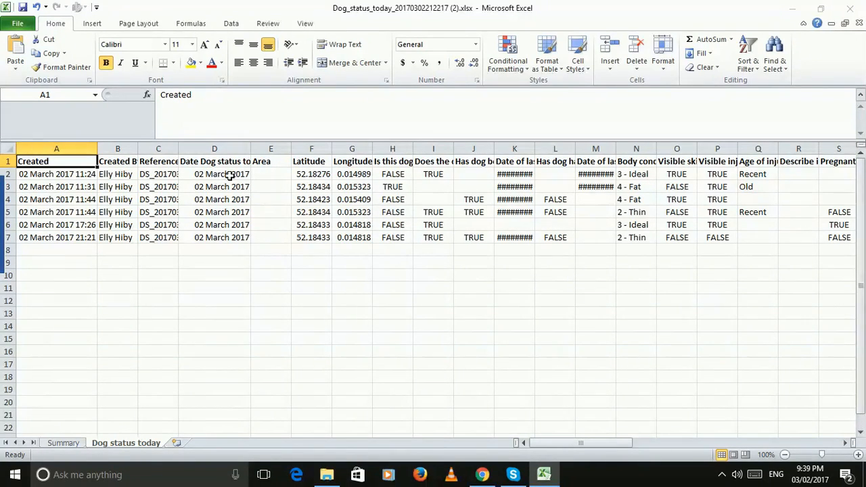
left_click_drag(250, 146, 261, 146)
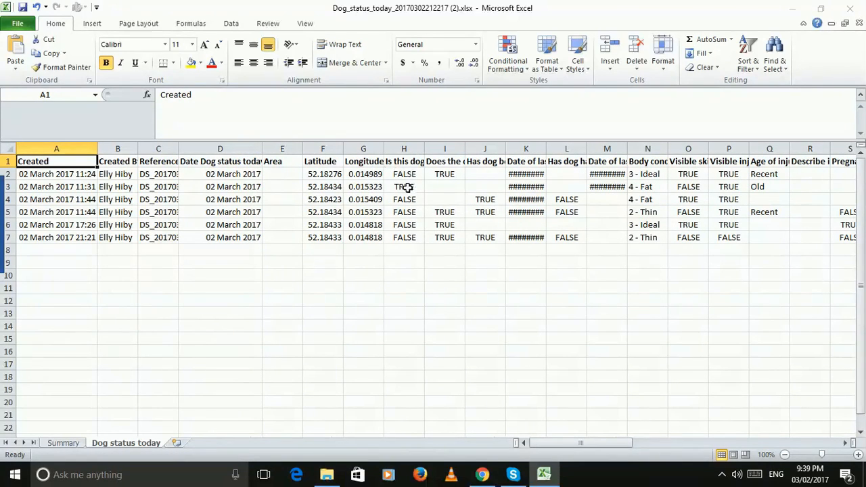
left_click_drag(546, 147, 582, 149)
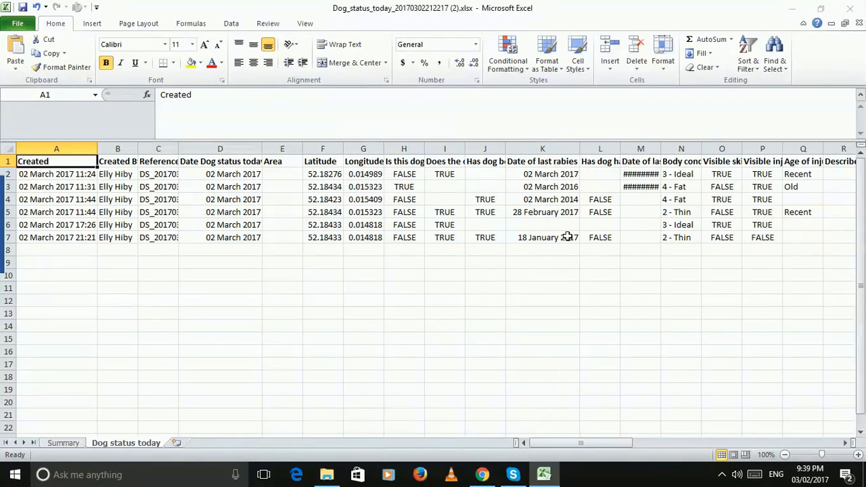
Widen the Created, Date Casita Azul Dog (Dogalog) and Reference columns in the parent record section of the Dog status today sheet
left_click(839, 443)
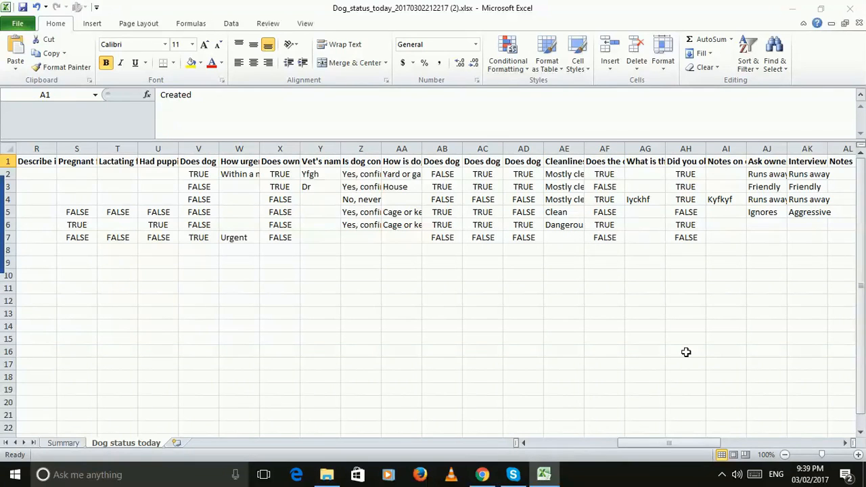
left_click(847, 443)
left_click(847, 444)
left_click(847, 443)
left_click(847, 444)
left_click(846, 443)
left_click(847, 444)
left_click(846, 443)
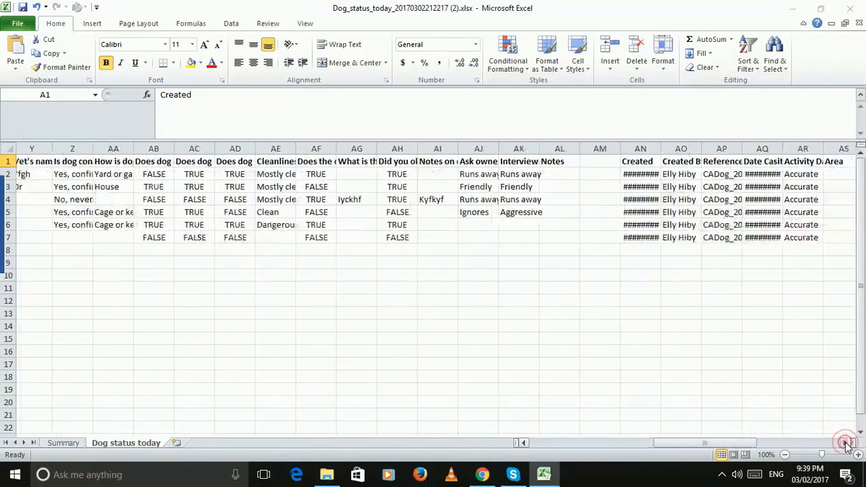
left_click(846, 444)
left_click(847, 444)
left_click(847, 443)
left_click(847, 444)
left_click(846, 444)
left_click(846, 444)
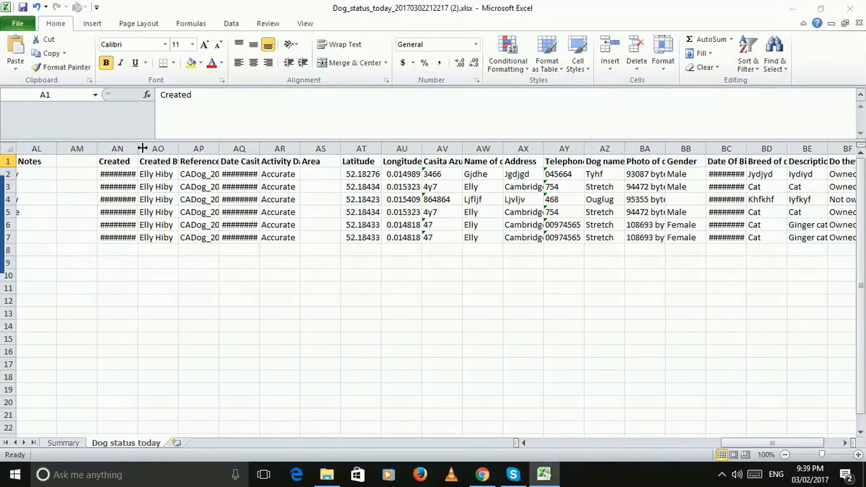
left_click_drag(139, 148, 180, 150)
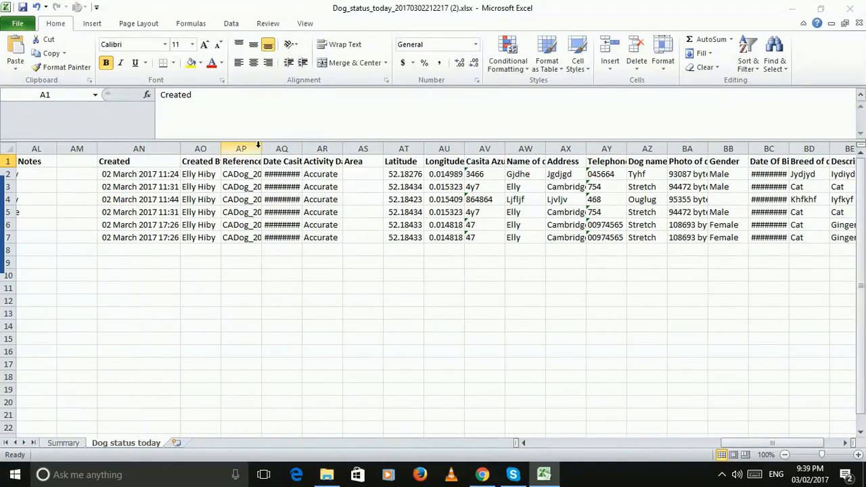
left_click_drag(298, 148, 363, 147)
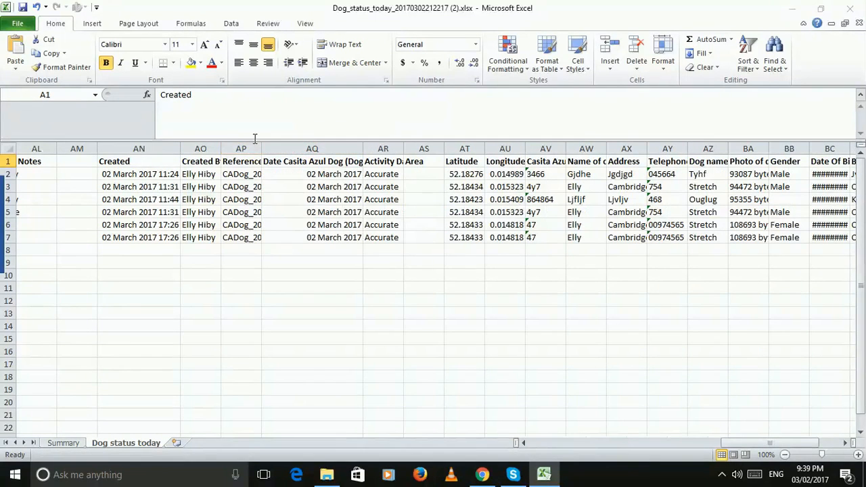
left_click_drag(262, 148, 315, 147)
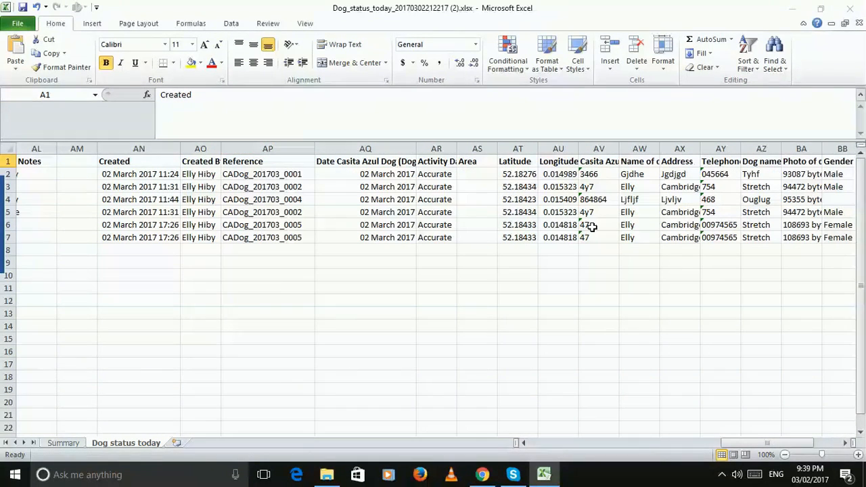
Inspect the owner name, dog name and gender cells of the first exported parent record
left_click(655, 173)
left_click(763, 171)
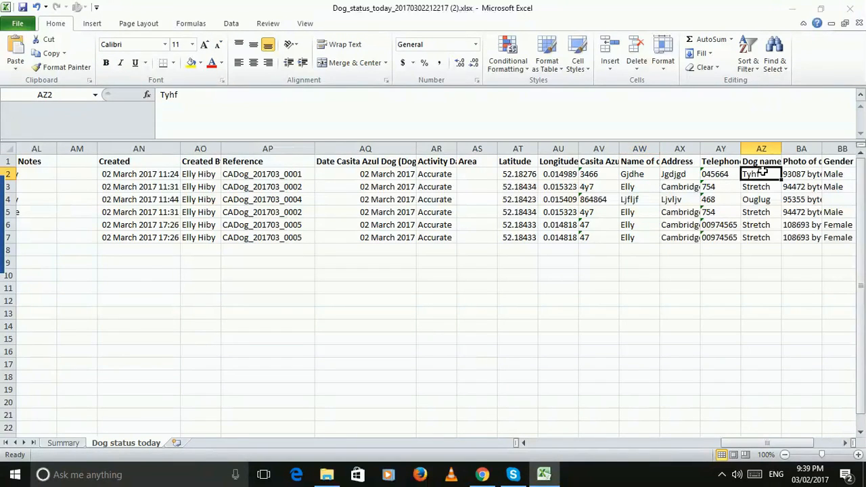
left_click(841, 175)
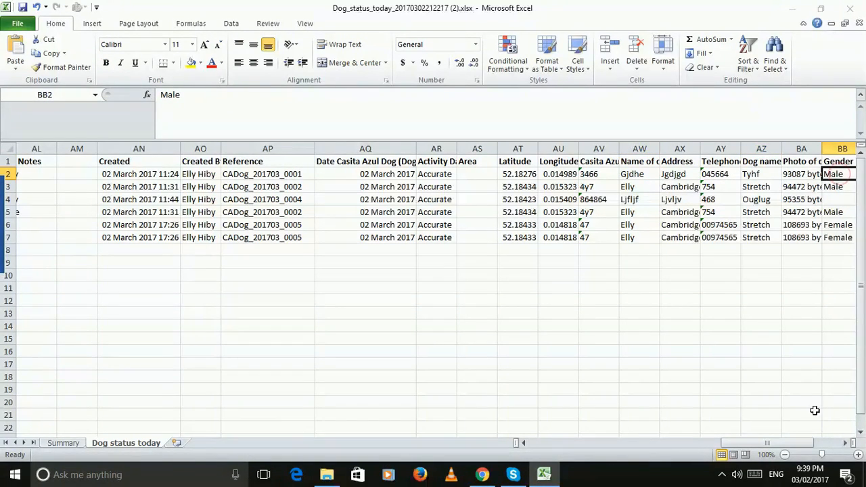
Examine the remaining parent record columns from Gender through Notes on the Dog status today sheet
left_click(846, 443)
left_click(845, 443)
left_click(846, 443)
left_click(846, 443)
left_click(845, 443)
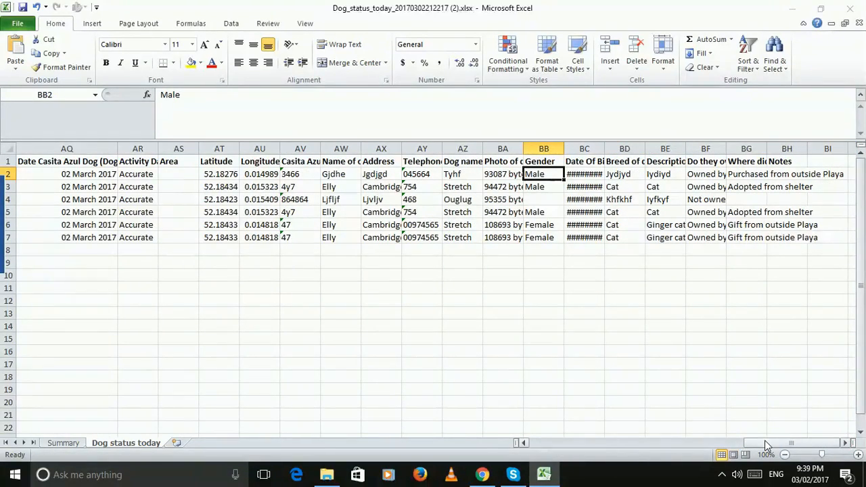
Compare the parent Reference cells of rows 3 and 5 and of rows 6 and 7, and check the status columns for these rows
left_click_drag(766, 445, 732, 444)
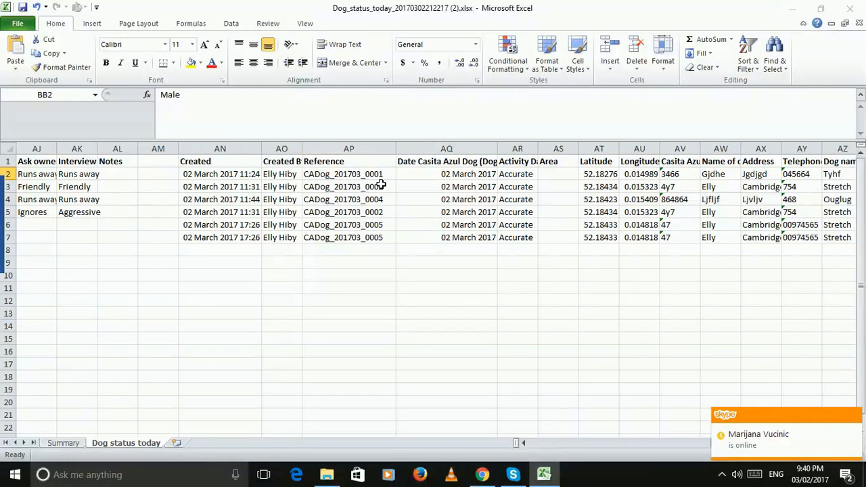
left_click(384, 186)
left_click(382, 211)
left_click(385, 185)
left_click(384, 212)
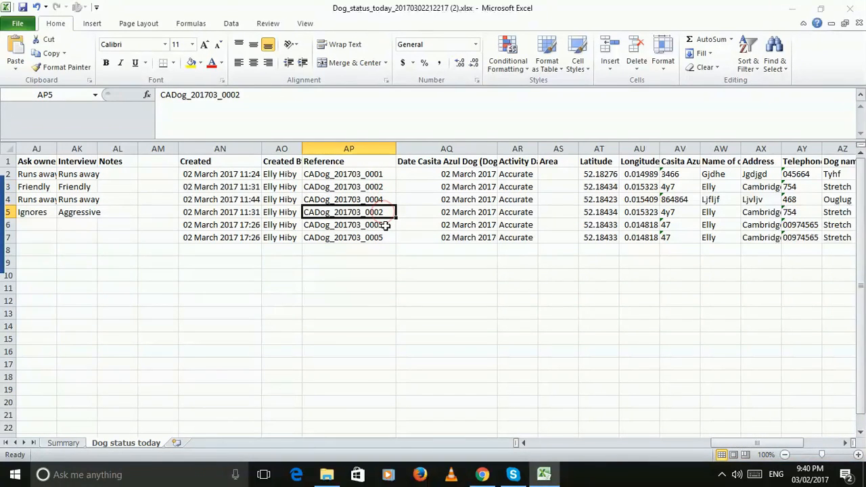
left_click(384, 225)
left_click(384, 238)
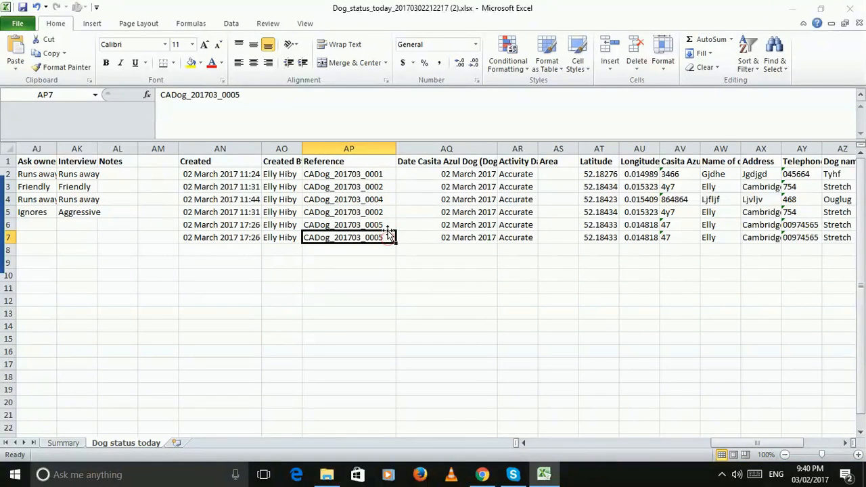
left_click(386, 224)
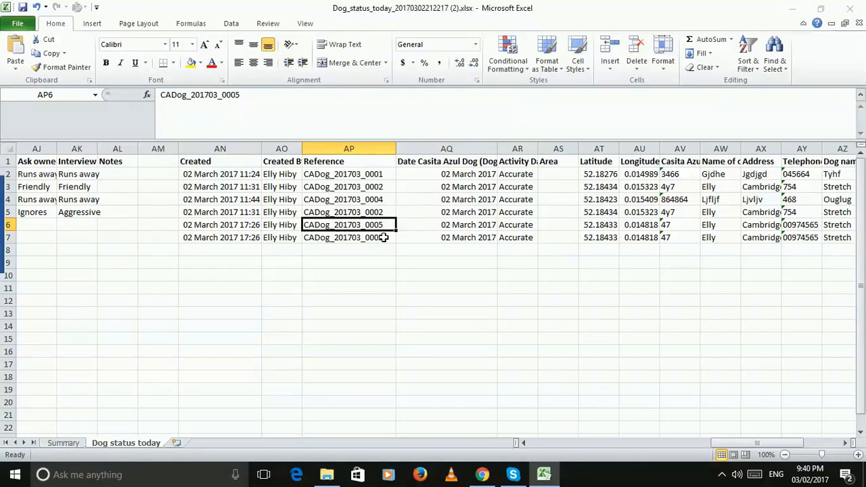
left_click(384, 237)
left_click(382, 225)
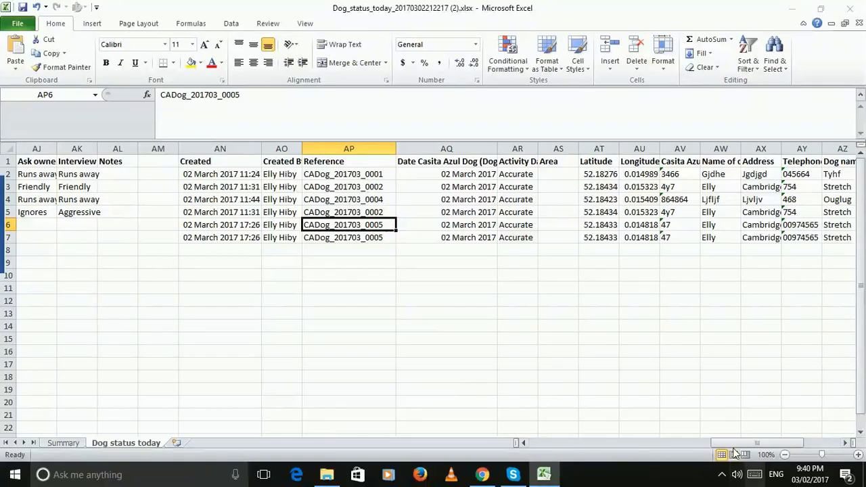
left_click_drag(730, 446, 564, 448)
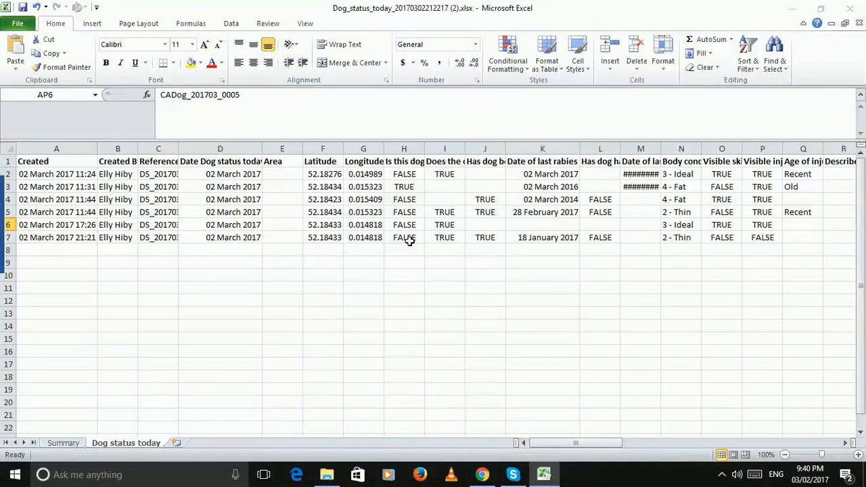
left_click_drag(593, 443, 779, 427)
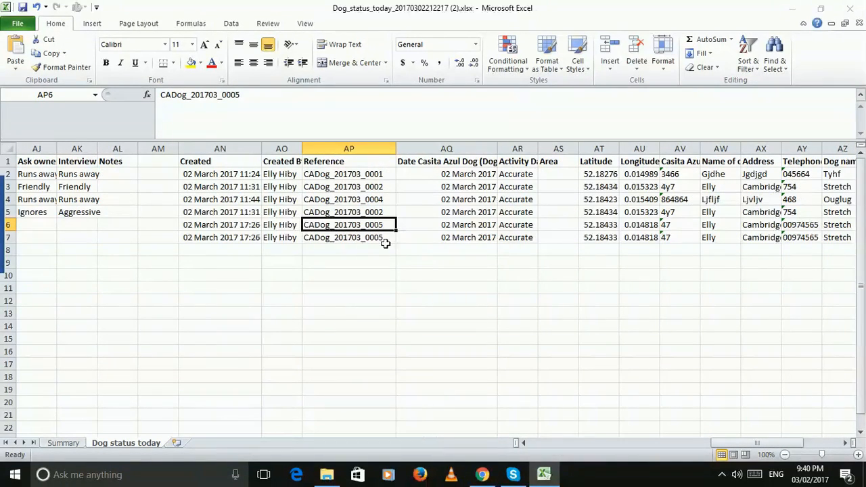
Highlight duplicate values in the parent record's Reference column (AP) using Light Red Fill with Dark Red Text
left_click(347, 146)
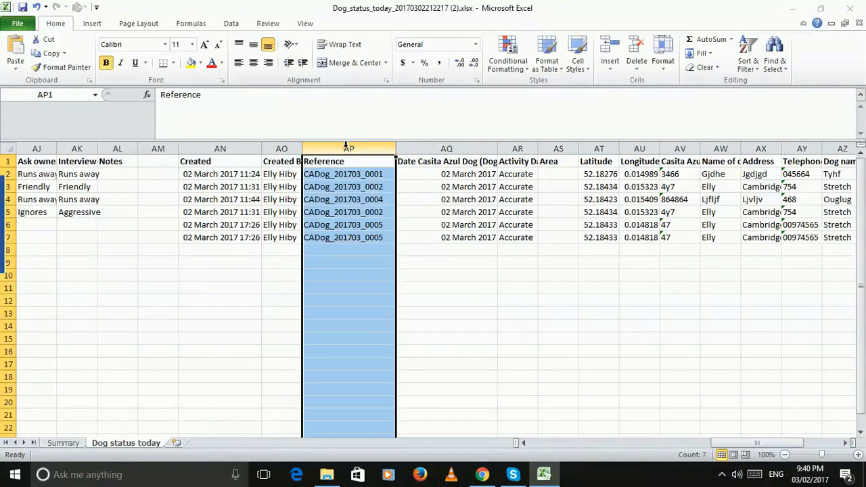
left_click(515, 73)
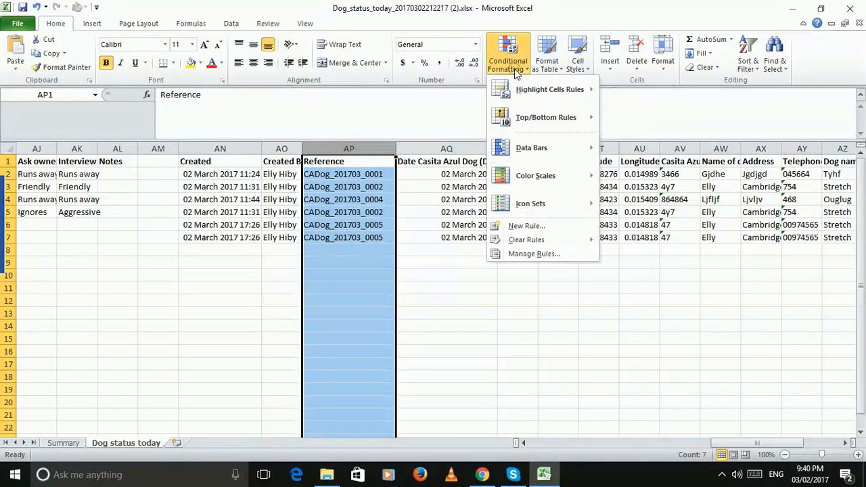
mouse_move(559, 93)
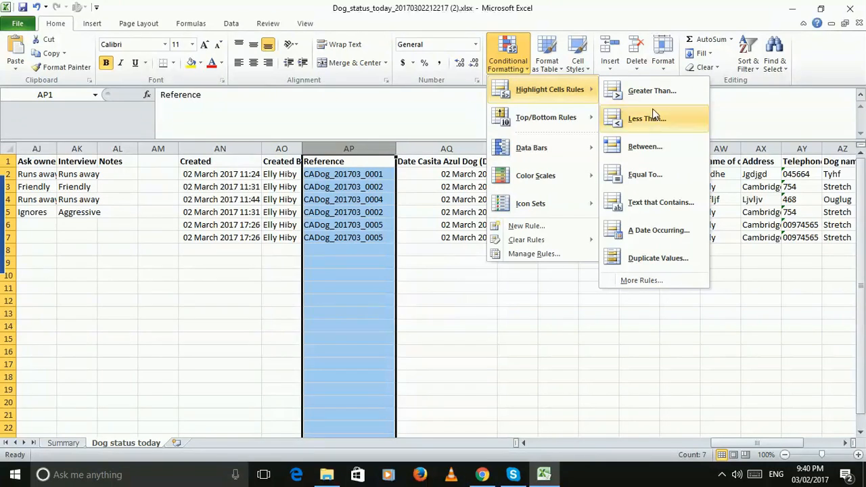
left_click(657, 259)
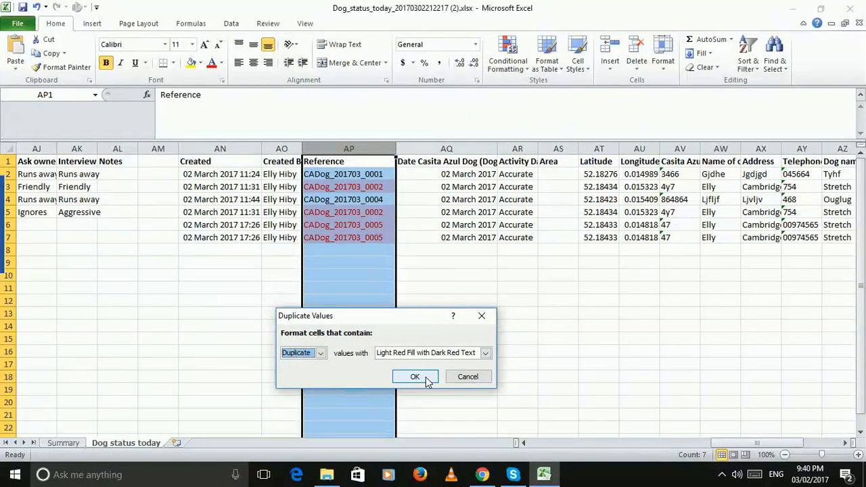
left_click(419, 377)
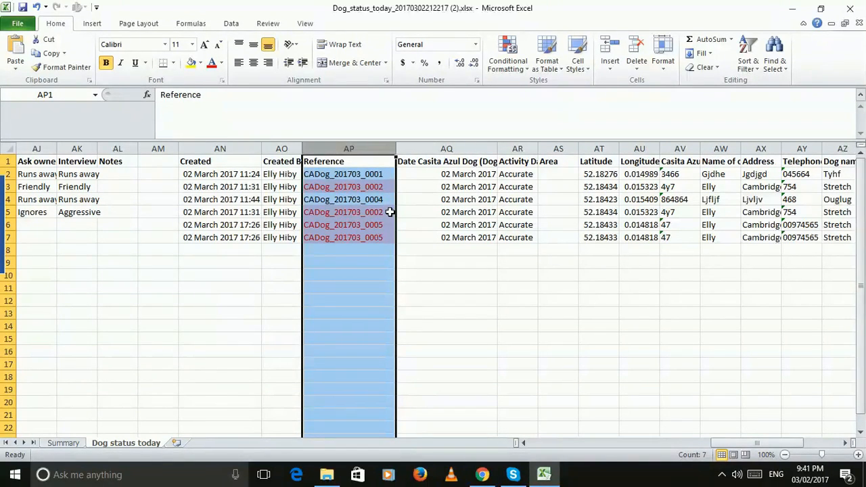
Inspect the highlighted parent references in rows 3, 5, 6 and 7, and review the status columns at the sheet's start
left_click(387, 213)
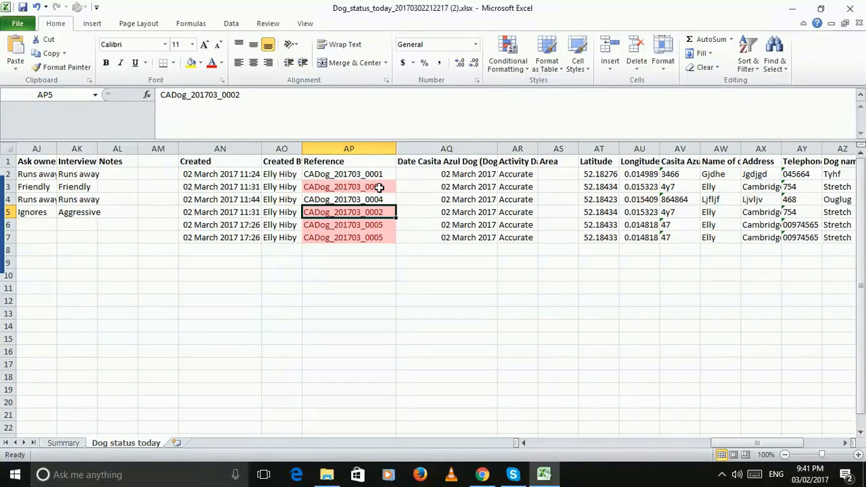
left_click(379, 184)
left_click(382, 213)
left_click(386, 226)
left_click(387, 238)
left_click(386, 225)
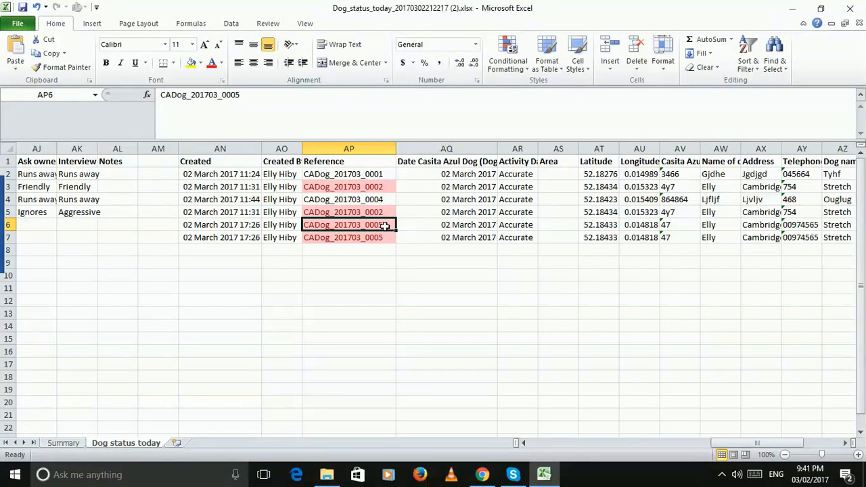
left_click(386, 238)
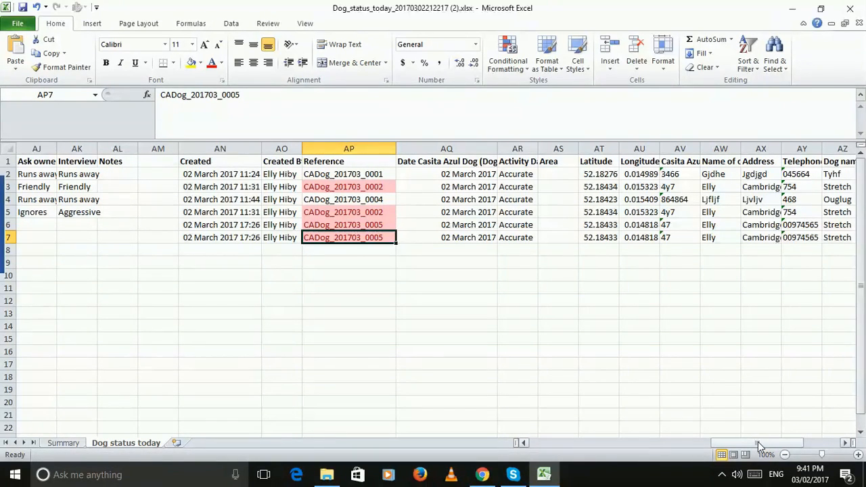
left_click_drag(756, 444, 568, 434)
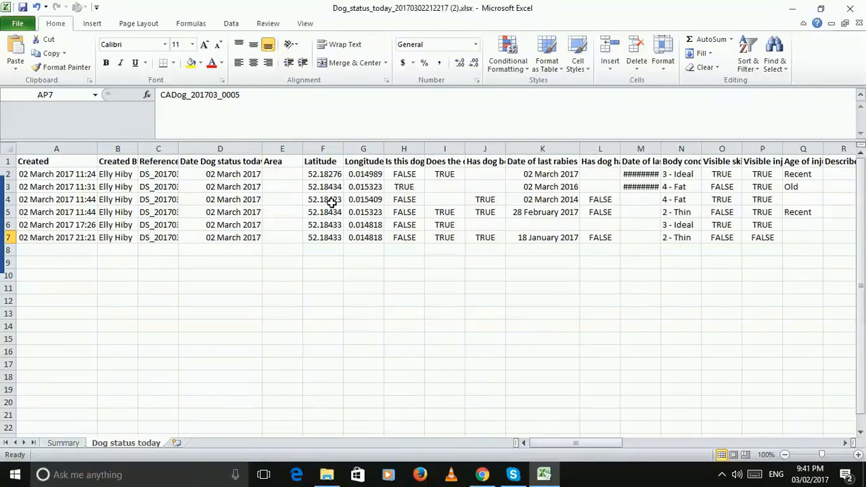